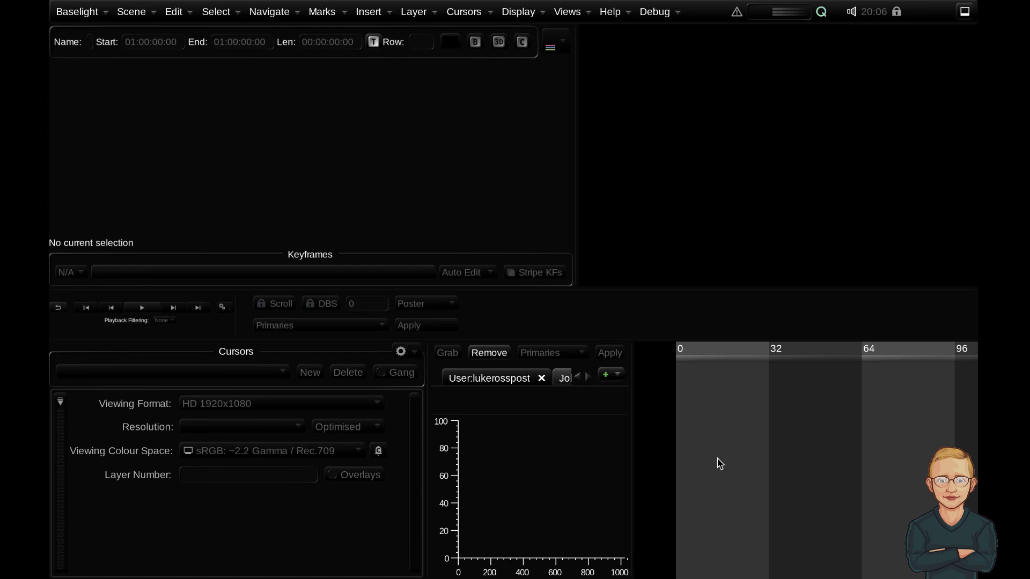
# In the Job Manager, browse the tutorials job and open scene 1.1 - Baselight UI
pyautogui.click(572, 11)
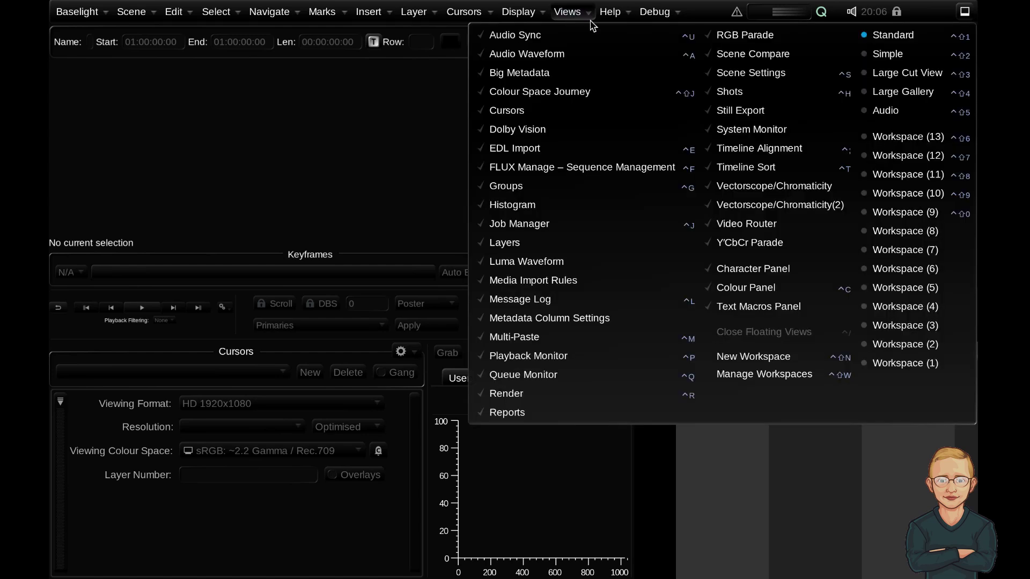
pyautogui.click(591, 226)
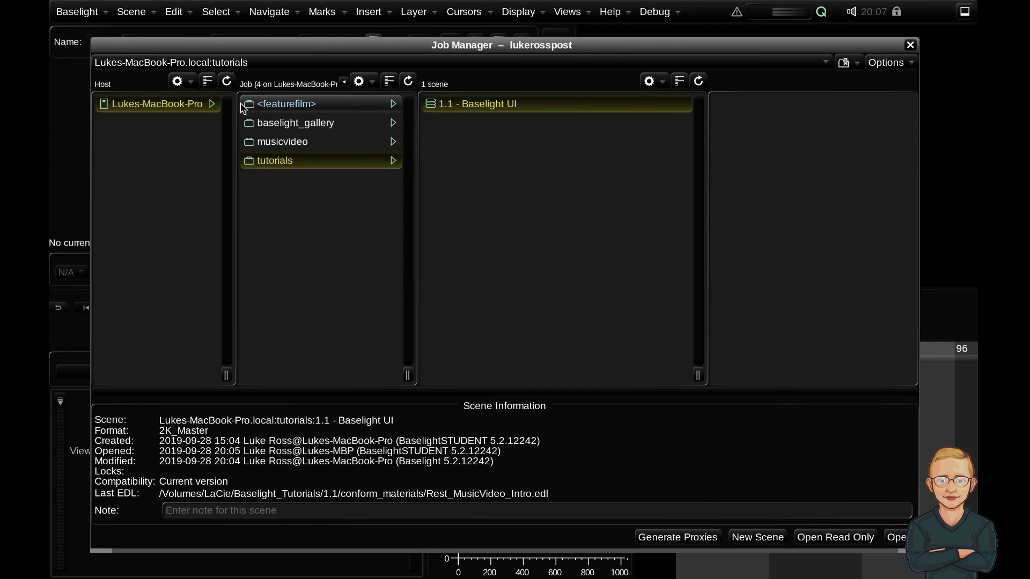
pyautogui.click(283, 108)
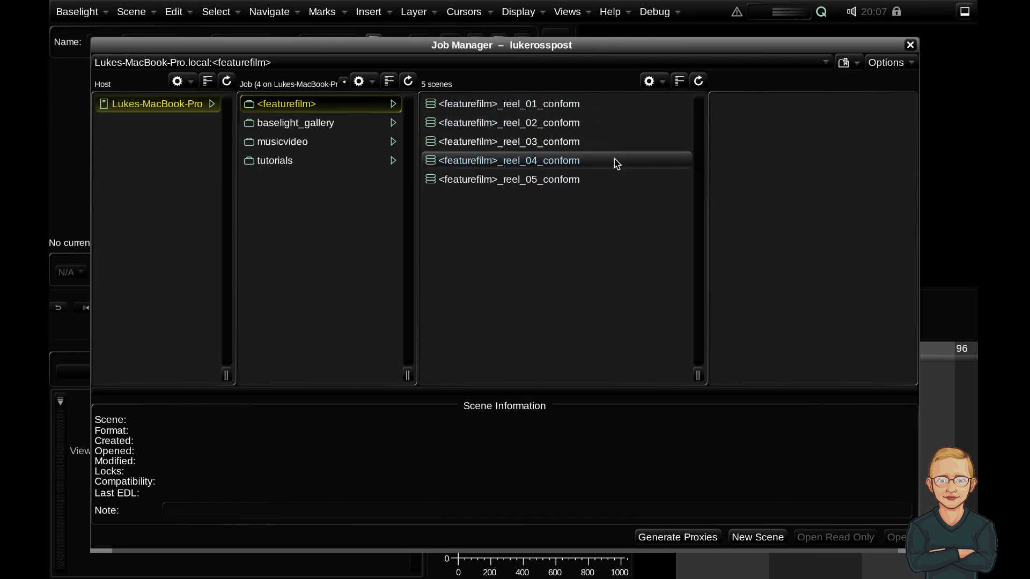
pyautogui.click(294, 161)
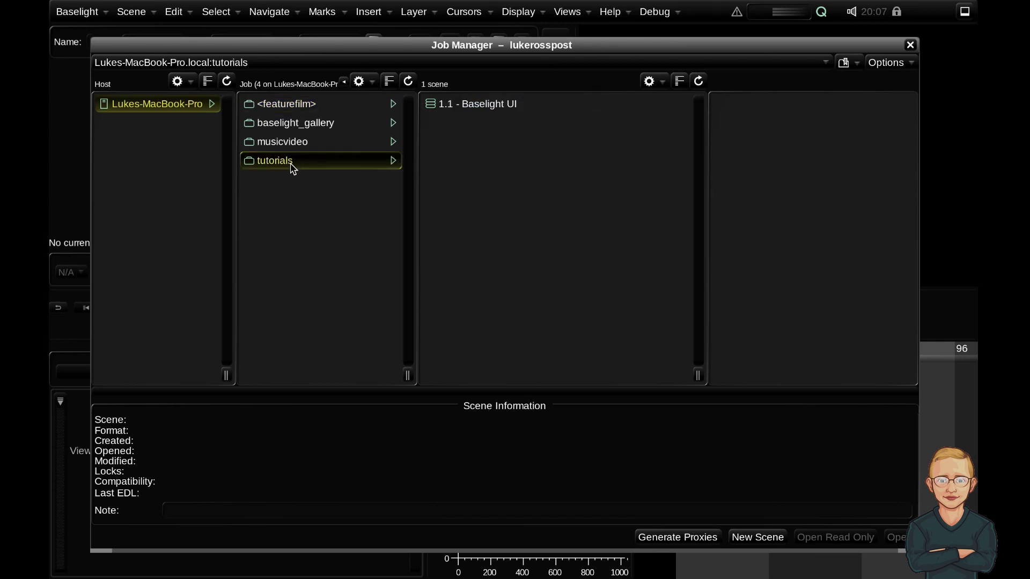
pyautogui.click(472, 109)
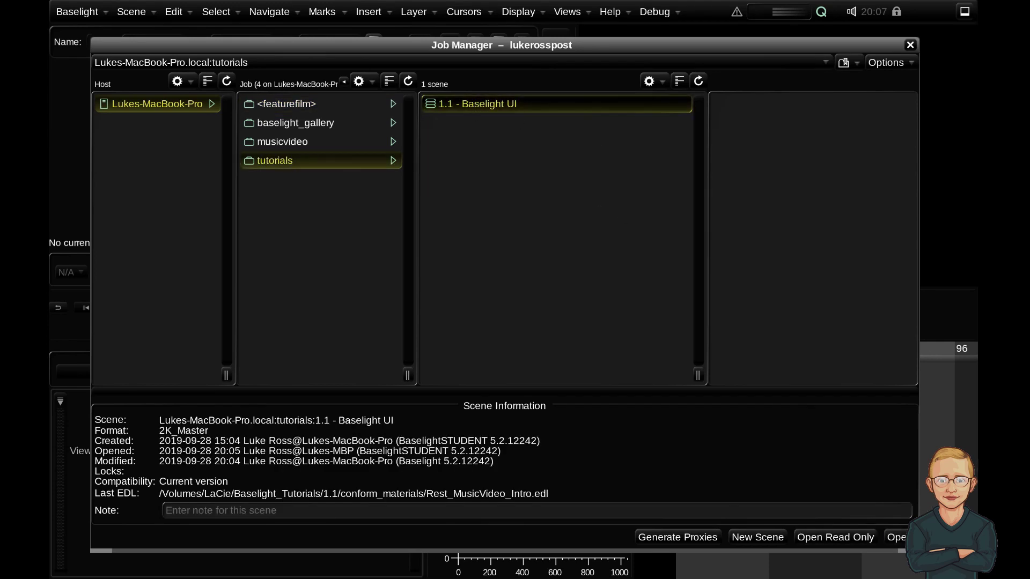
pyautogui.click(895, 537)
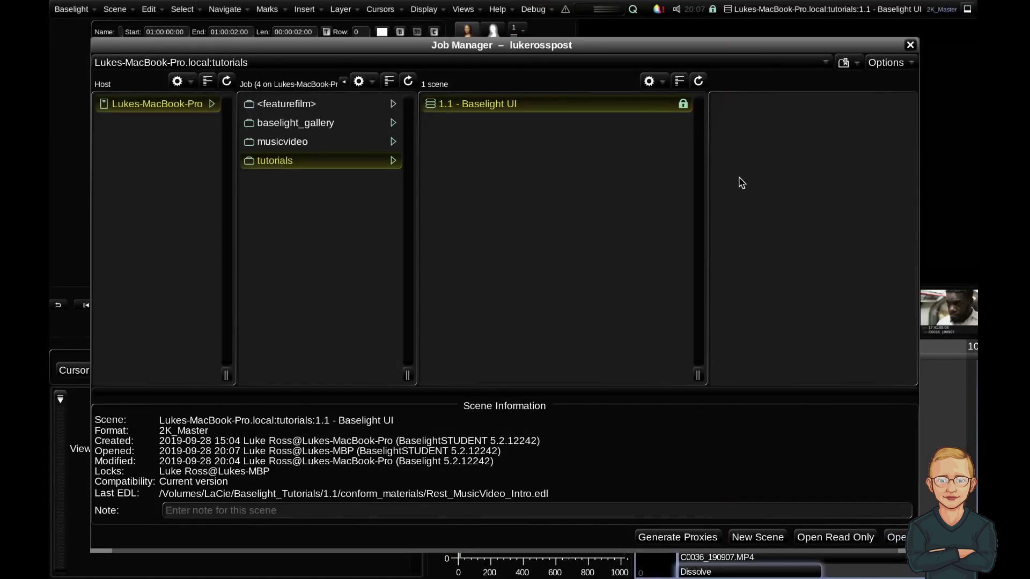
# Close the Job Manager and move the playhead from the C0038 shot to the C0027 forest shot
pyautogui.press('Escape')
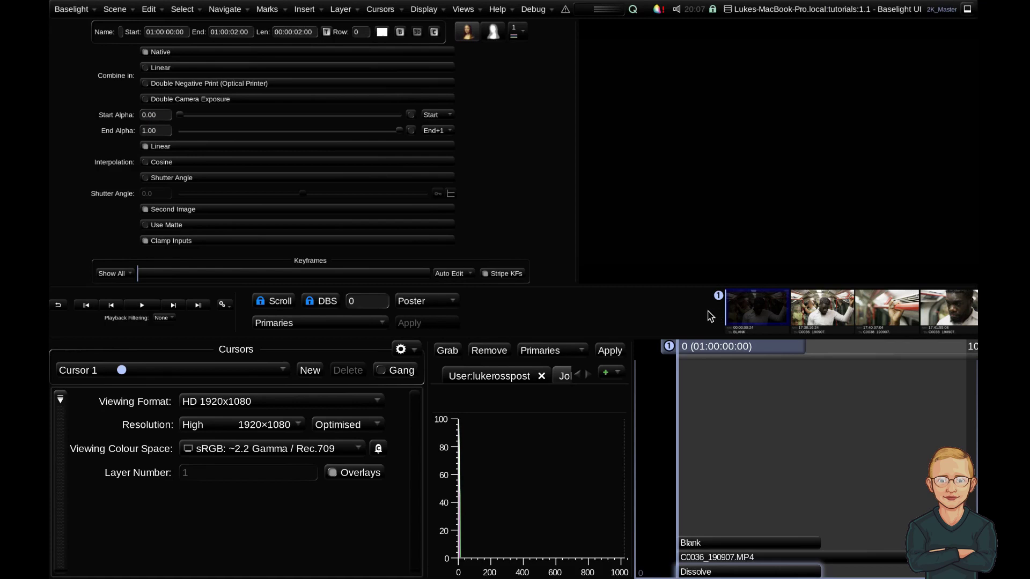
pyautogui.click(798, 420)
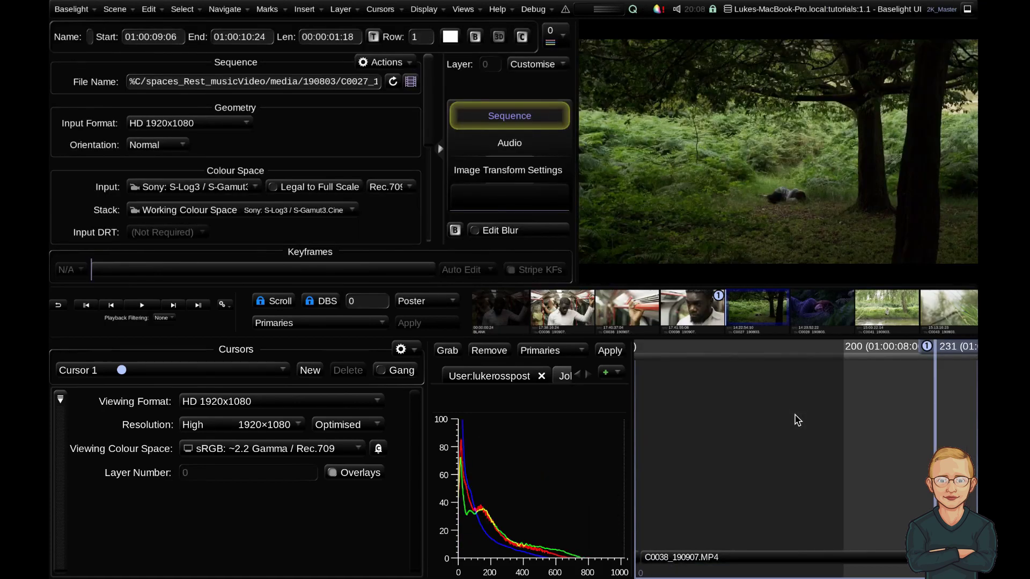
pyautogui.moveTo(882, 432); pyautogui.dragTo(656, 424)
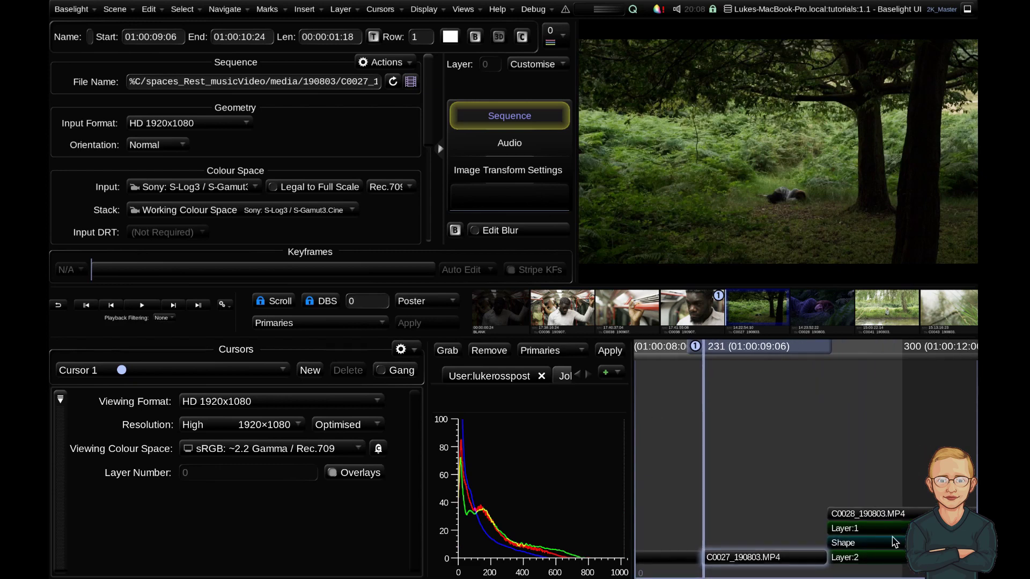
# View C0028 with its grade bypassed, return to C0027's sequence layer, and switch to the Standard workspace
pyautogui.click(864, 528)
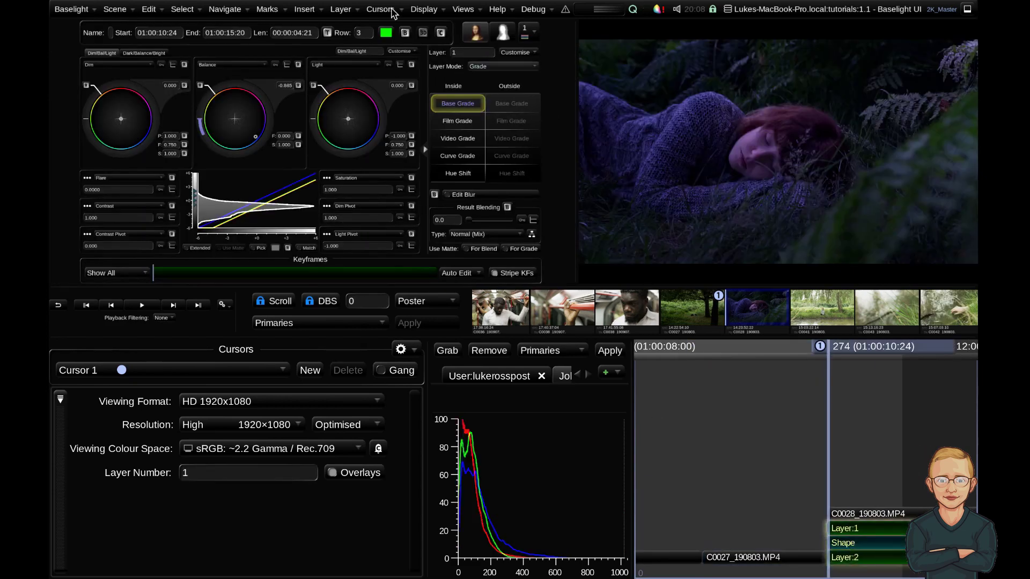
pyautogui.click(406, 34)
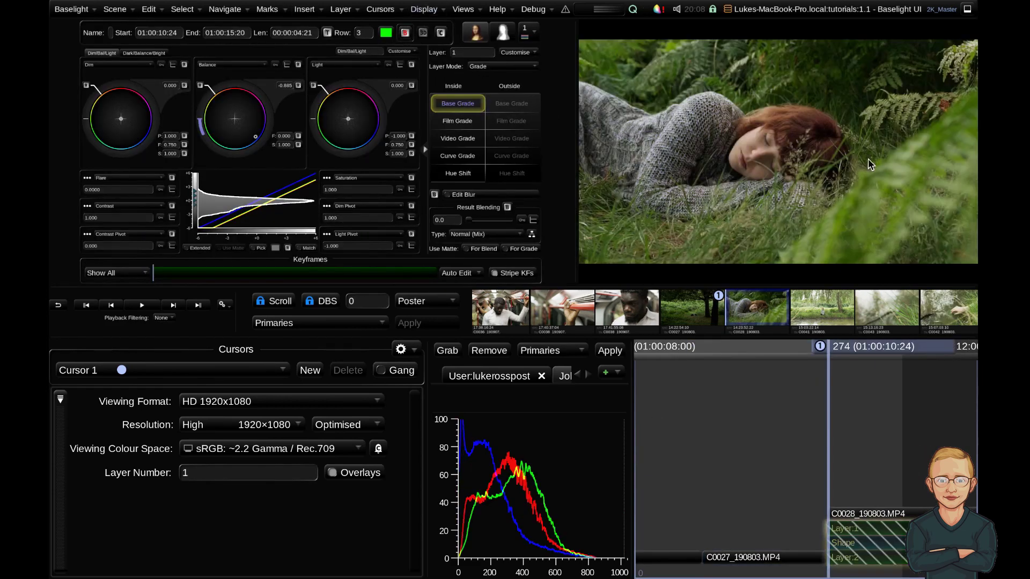
pyautogui.press('Up')
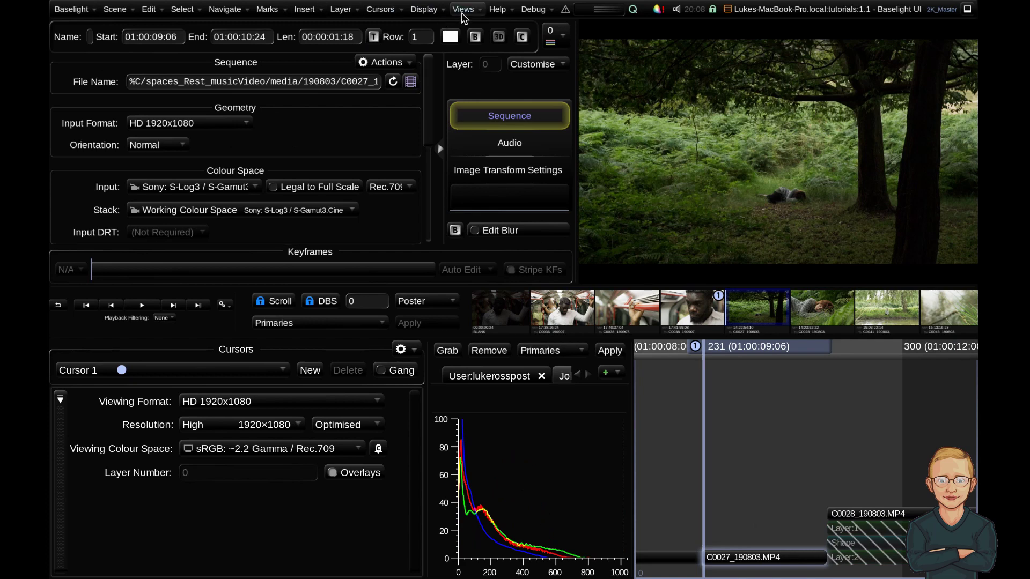
pyautogui.click(463, 9)
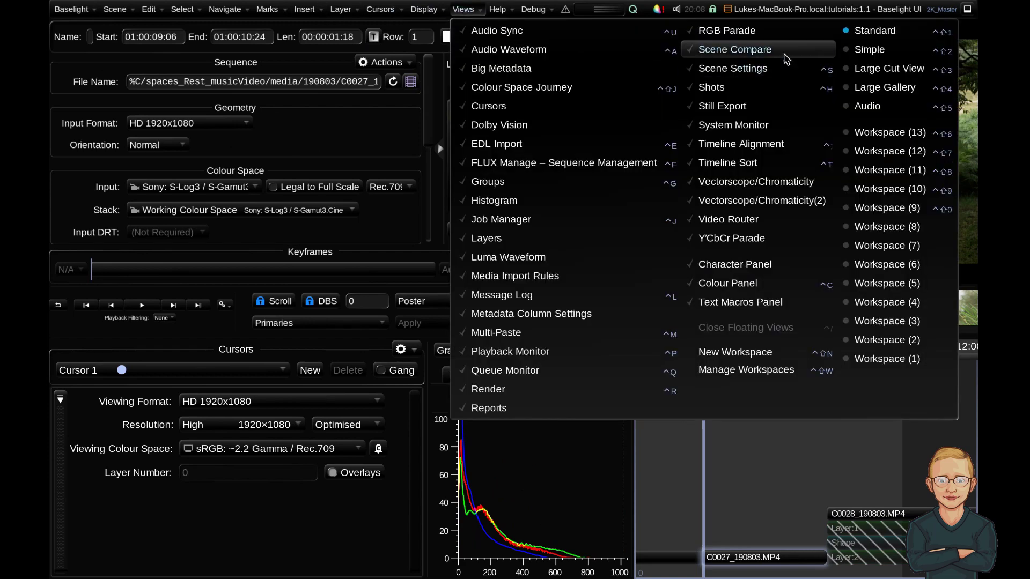
pyautogui.click(906, 33)
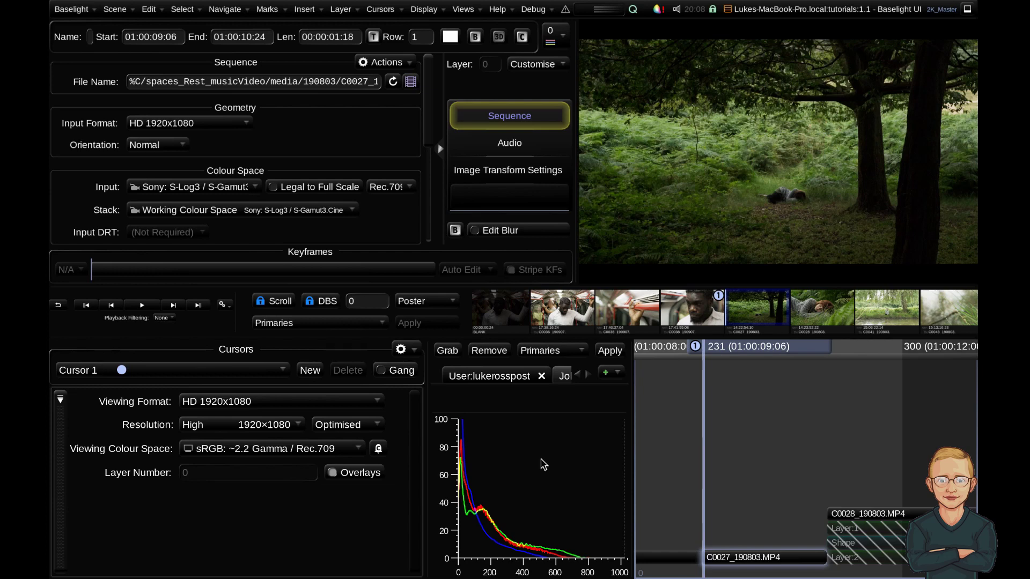
# Hide the histogram and gallery panels
pyautogui.rightClick(544, 464)
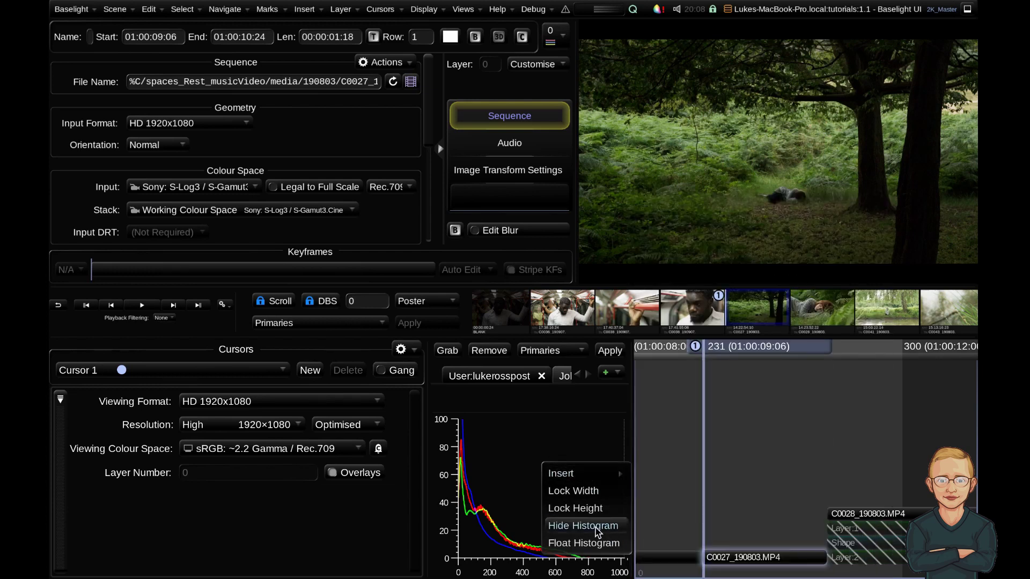
pyautogui.click(597, 530)
pyautogui.rightClick(491, 436)
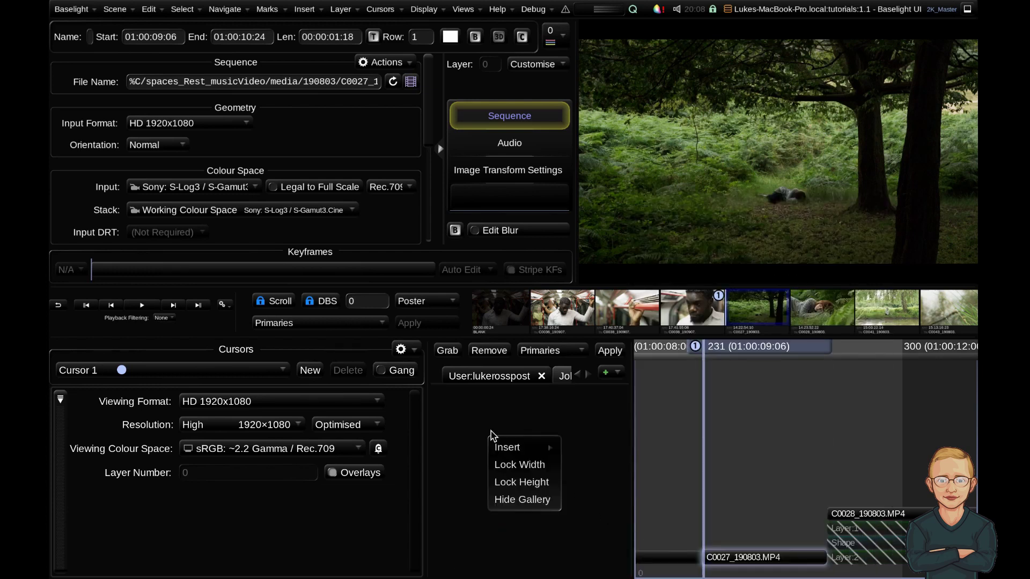
pyautogui.click(539, 501)
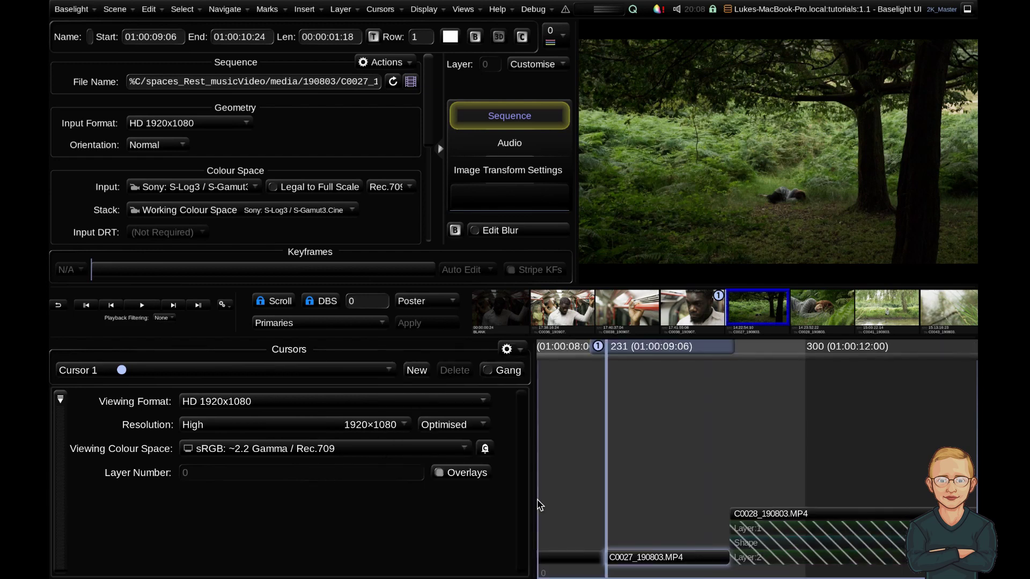
# Widen the timeline, collapse the layer grading operators, and enlarge the viewer beside narrower shot settings
pyautogui.moveTo(534, 444); pyautogui.dragTo(424, 445)
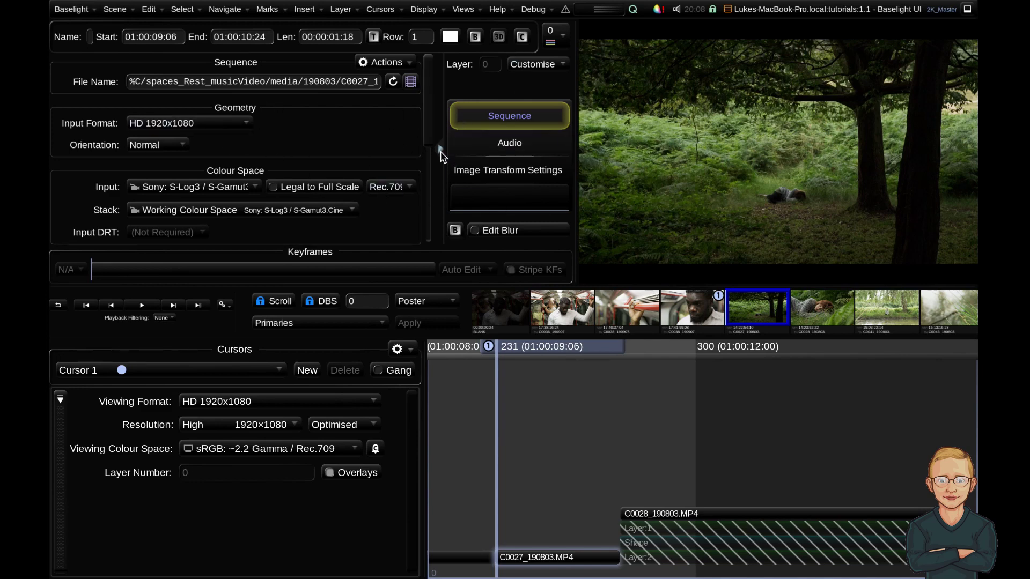
pyautogui.click(441, 151)
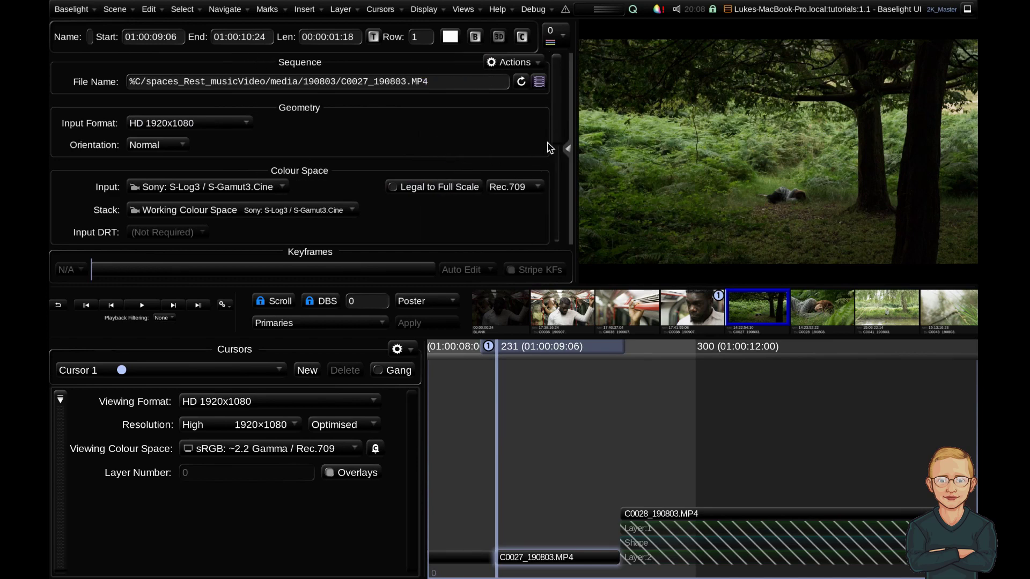
pyautogui.moveTo(573, 165); pyautogui.dragTo(476, 177)
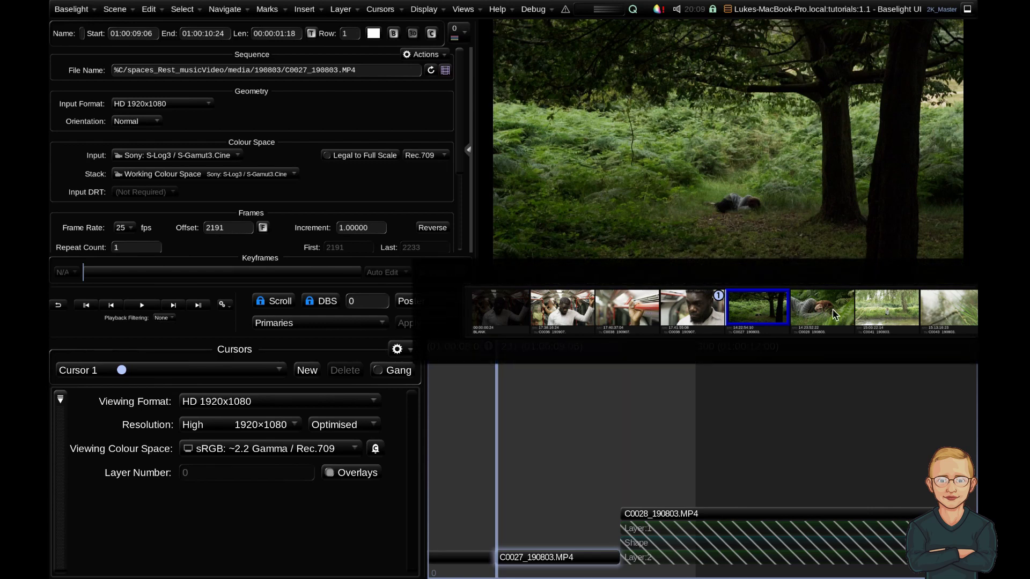
# Move on to the woman-in-grass shot on the timeline
pyautogui.click(801, 322)
pyautogui.scroll(-4, 777, 391)
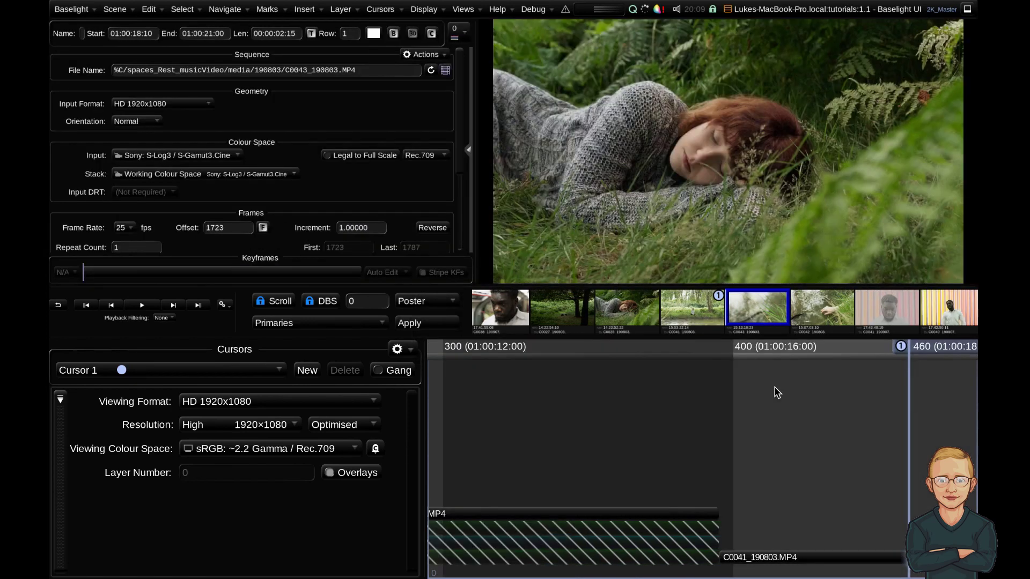
pyautogui.scroll(-1, 776, 392)
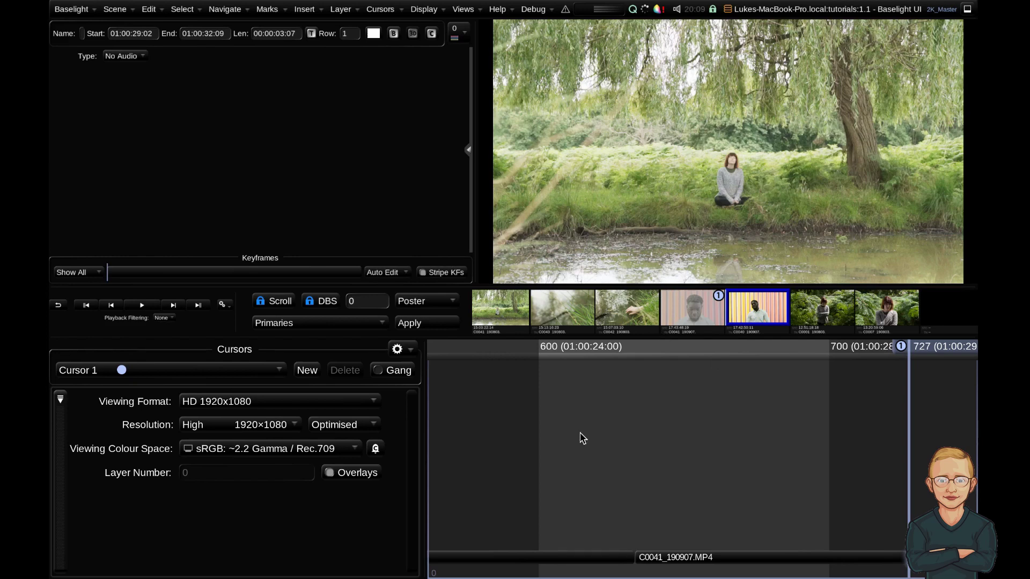
pyautogui.scroll(5, 581, 436)
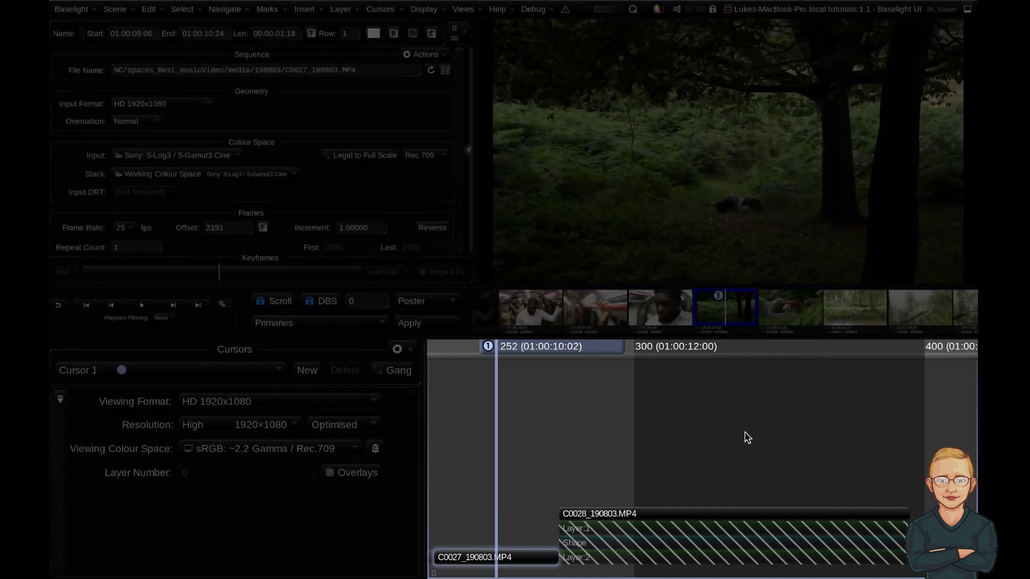
pyautogui.scroll(-5, 655, 444)
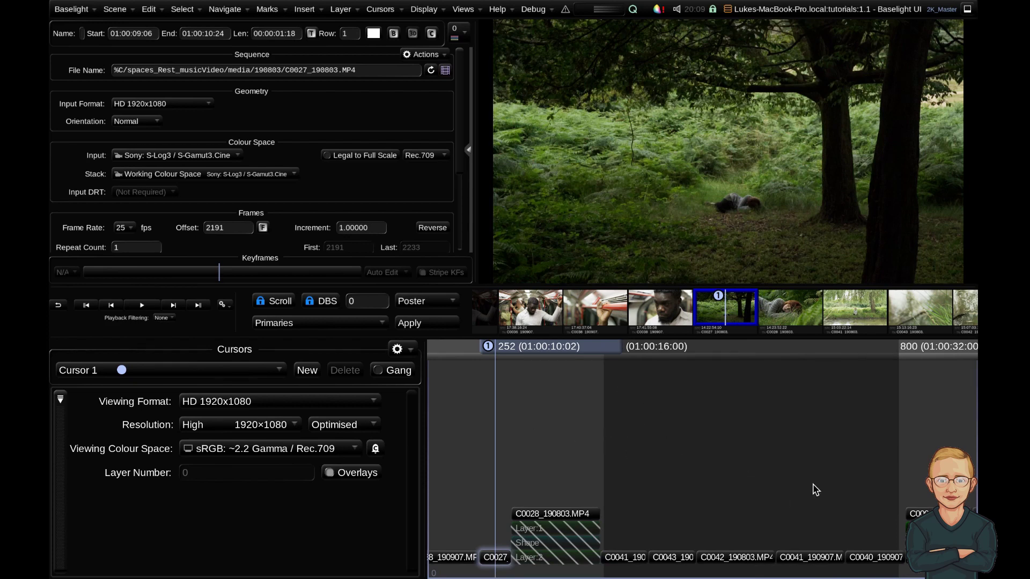
pyautogui.scroll(-5, 794, 489)
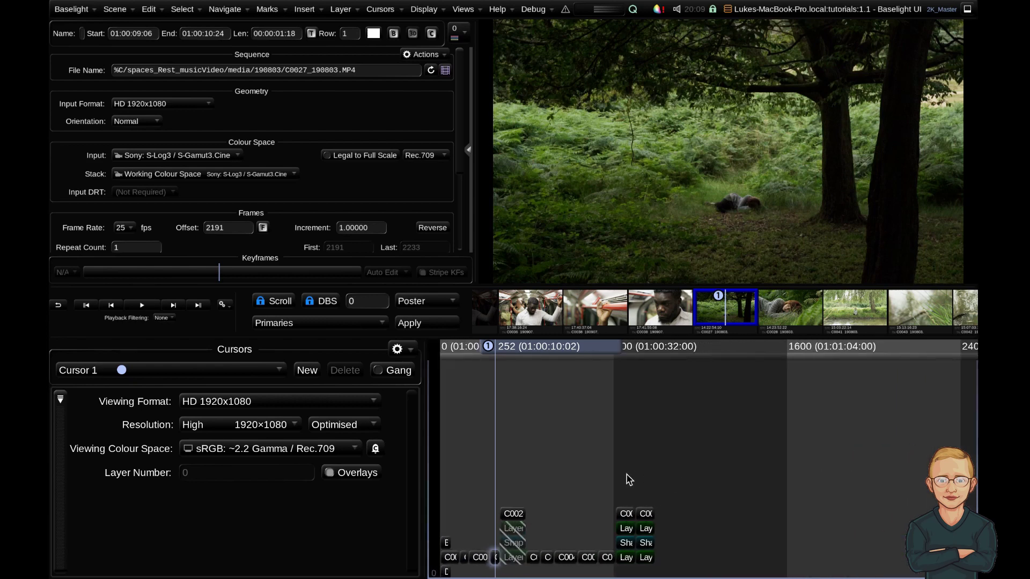
pyautogui.scroll(2, 628, 479)
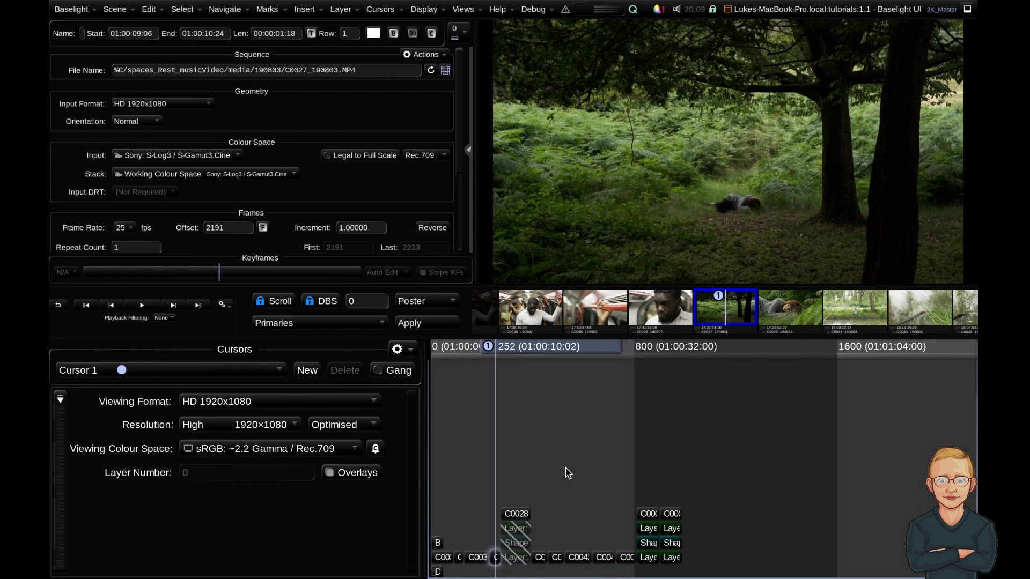
pyautogui.scroll(4, 542, 470)
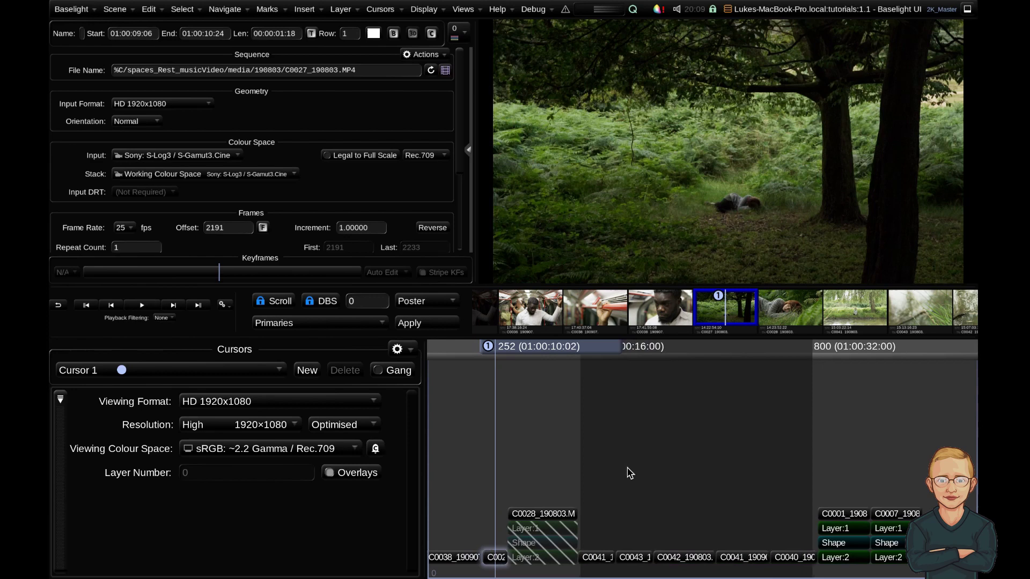
pyautogui.scroll(4, 631, 473)
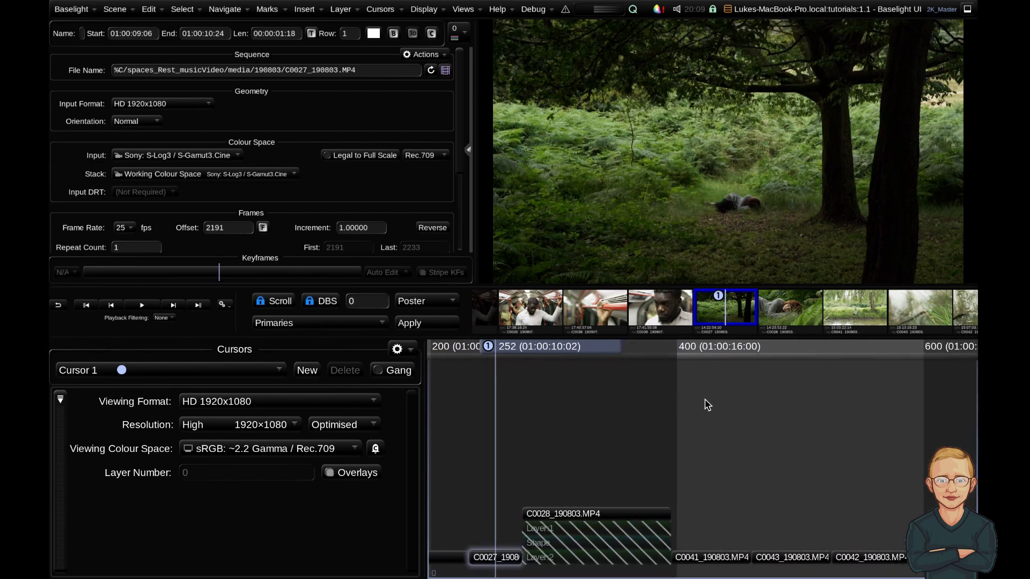
# Resize and zoom the timeline tracks, then jump through shot C0042 to shot C0007
pyautogui.moveTo(707, 405); pyautogui.dragTo(697, 346)
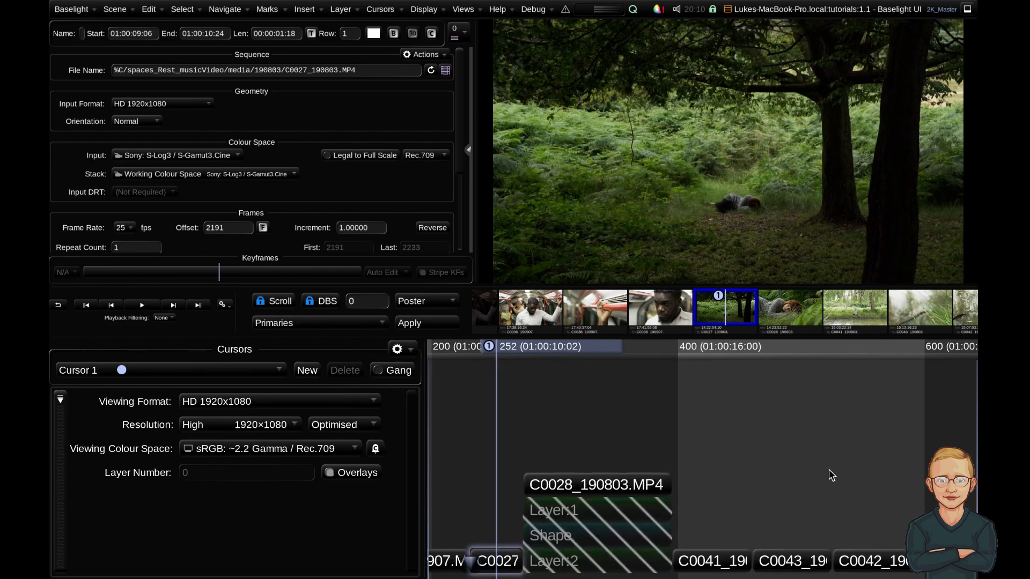
pyautogui.moveTo(831, 476); pyautogui.dragTo(662, 478)
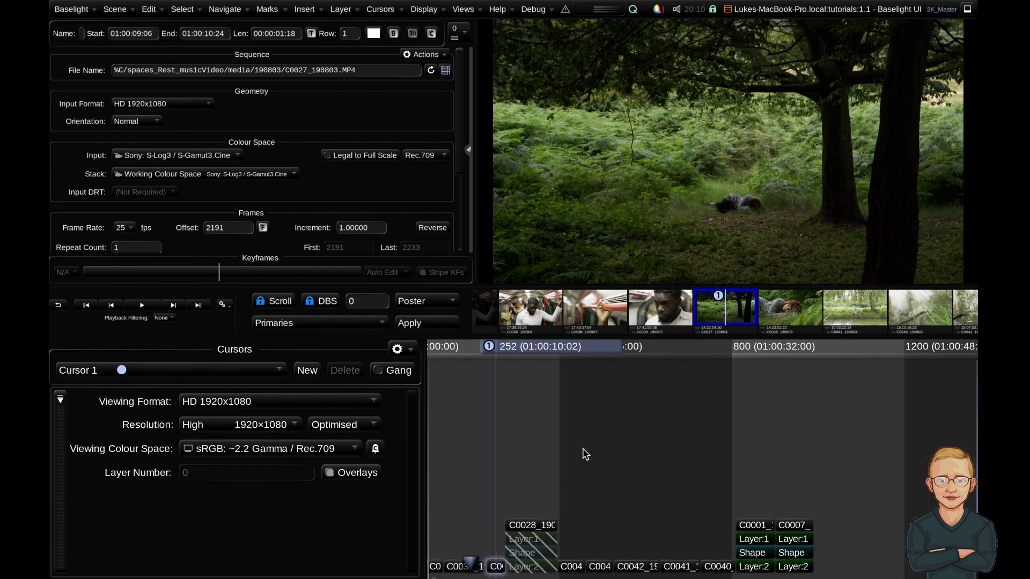
pyautogui.moveTo(584, 455); pyautogui.dragTo(610, 462)
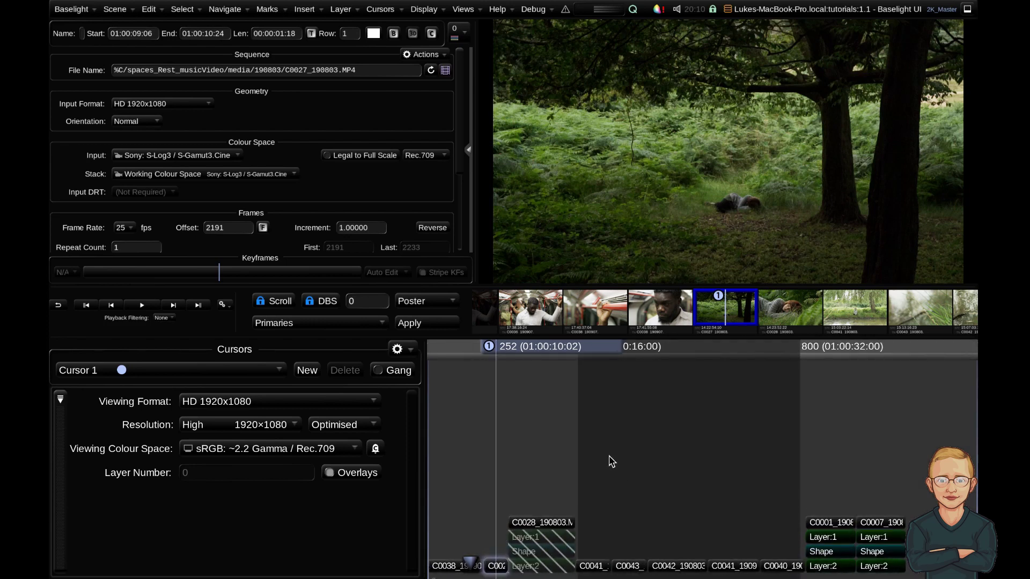
pyautogui.click(685, 485)
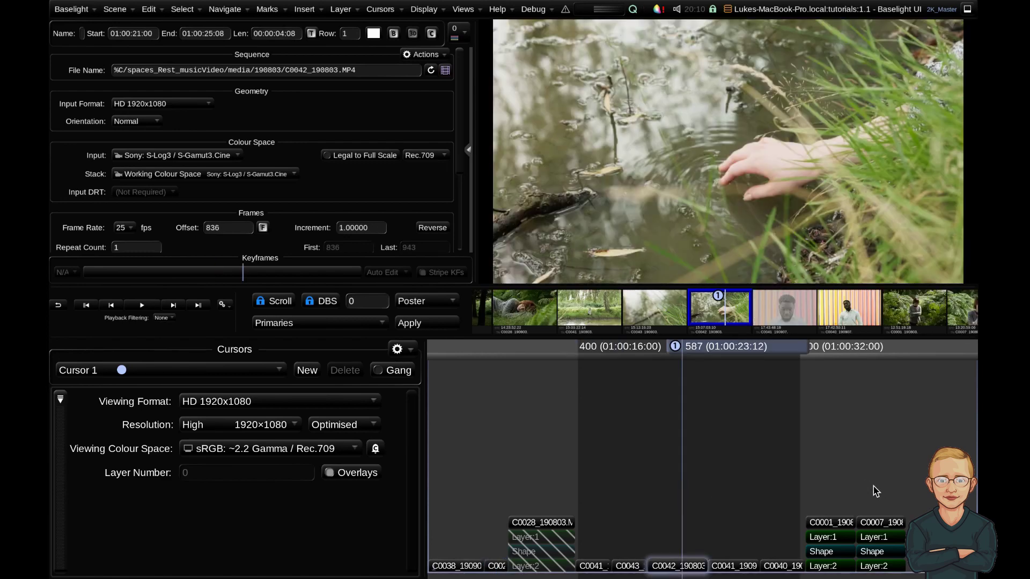
pyautogui.click(876, 491)
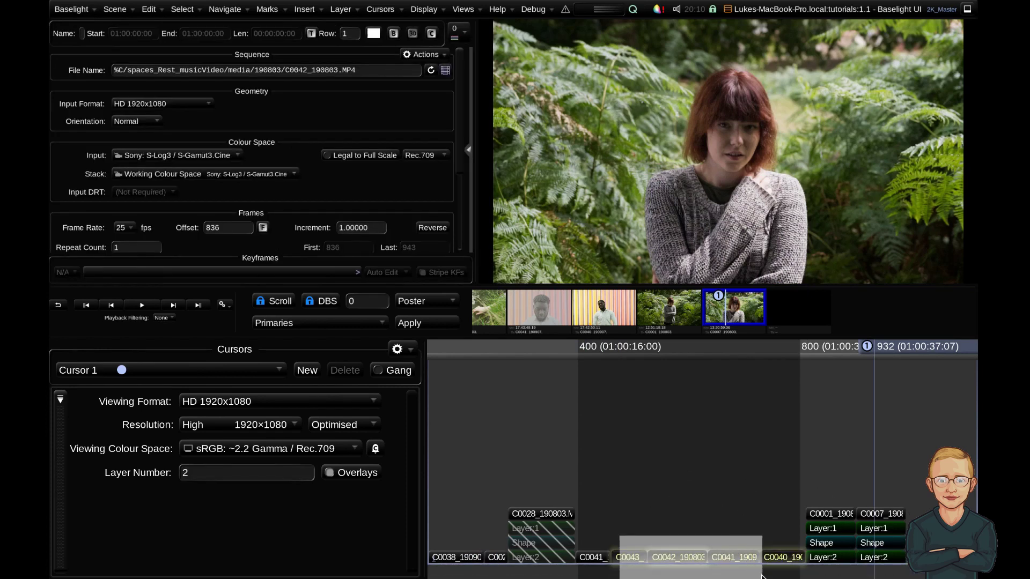
# Inspect clip details by selecting clips C0043 to C0040, then C0040, then C0001's layers
pyautogui.moveTo(762, 577); pyautogui.dragTo(765, 571)
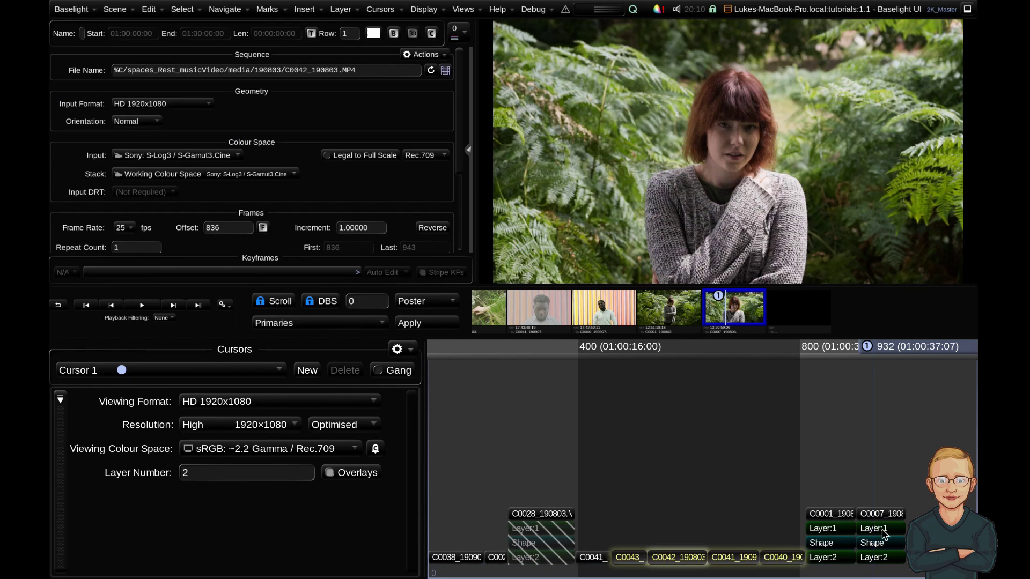
pyautogui.click(789, 528)
pyautogui.click(798, 560)
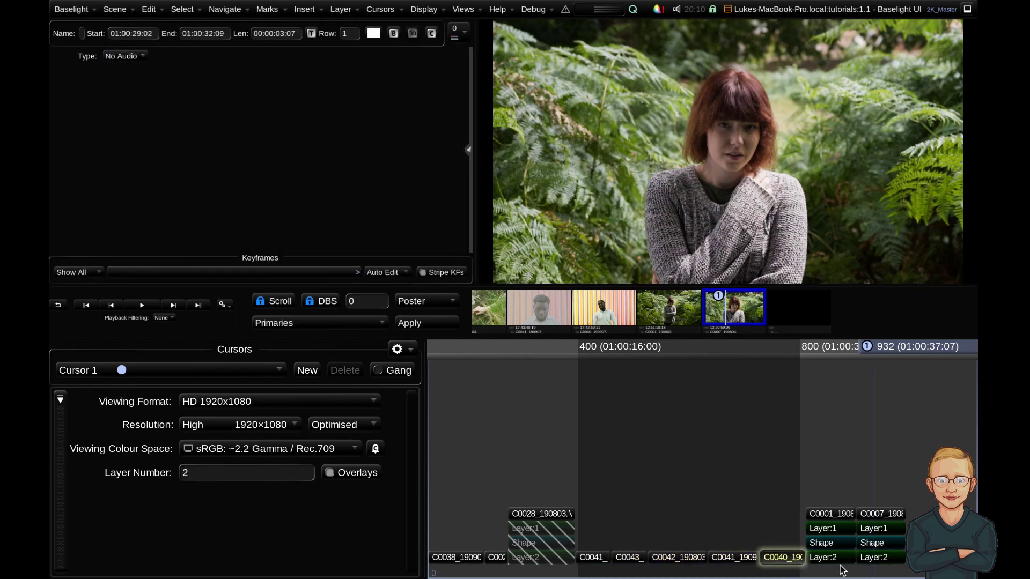
pyautogui.click(832, 558)
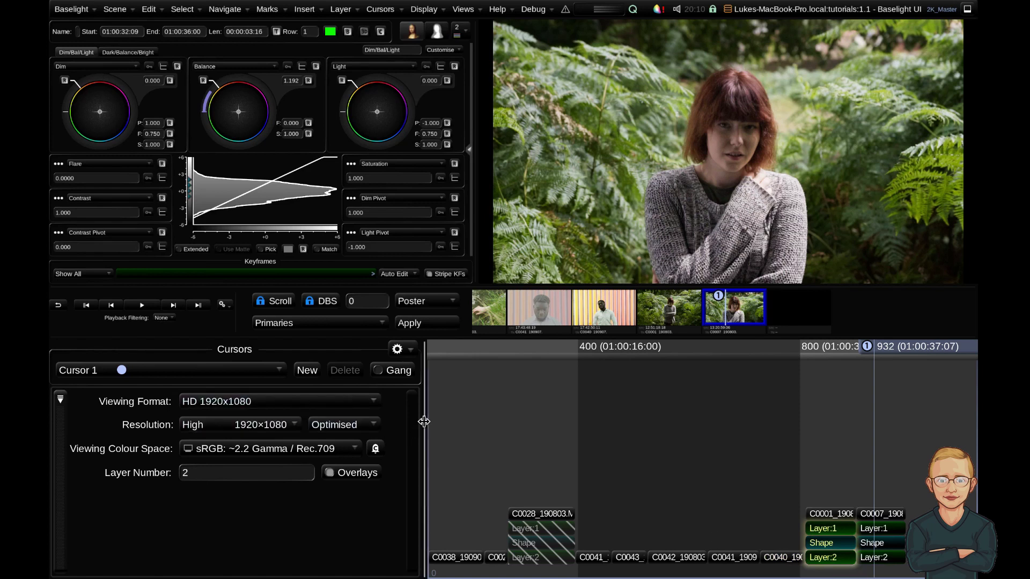
# Widen the viewing settings, scrub the playhead to frames 843 and 585, then settle on shot C0001
pyautogui.moveTo(424, 422); pyautogui.dragTo(475, 423)
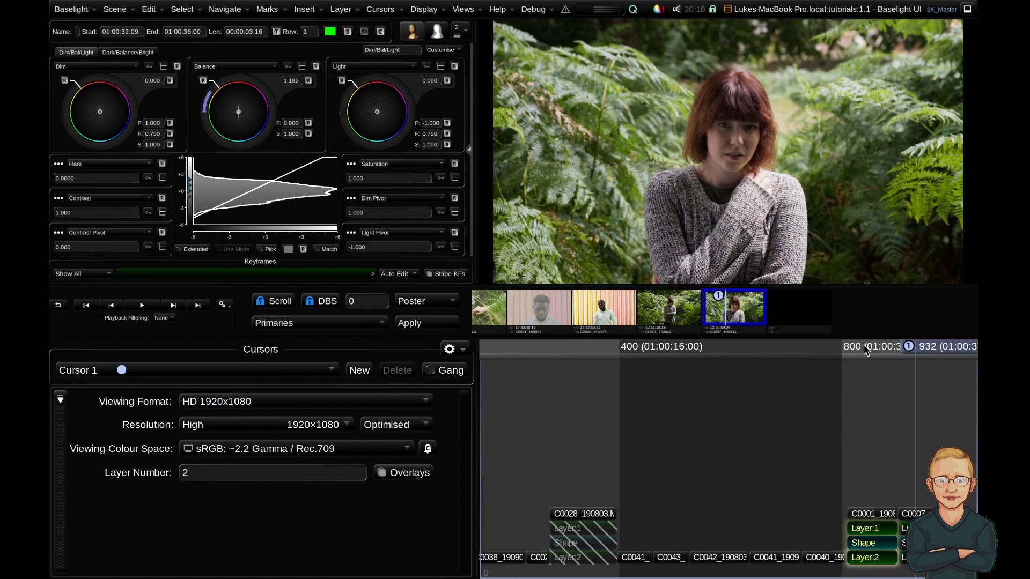
pyautogui.moveTo(932, 351); pyautogui.dragTo(865, 395)
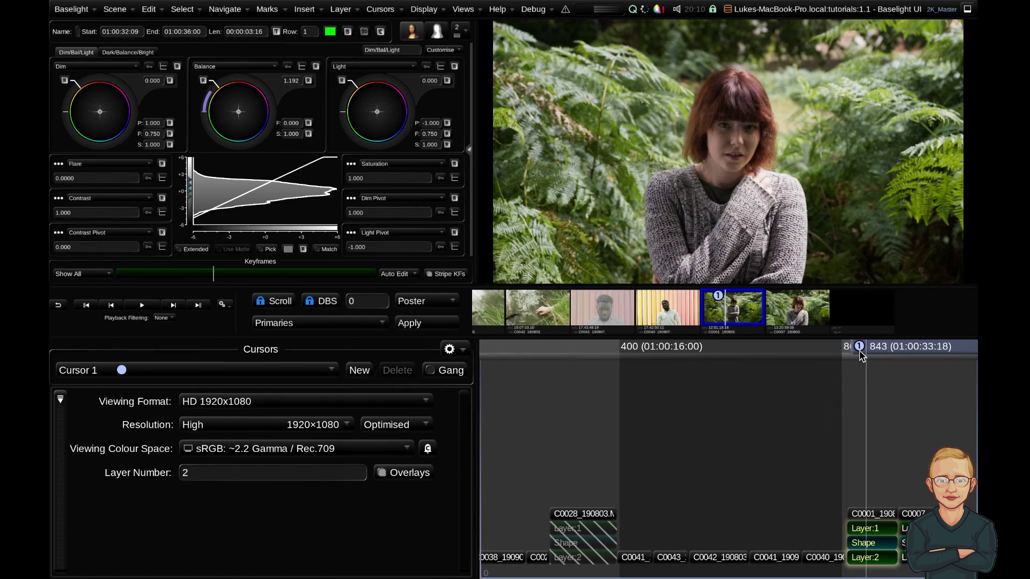
pyautogui.moveTo(864, 357); pyautogui.dragTo(764, 370)
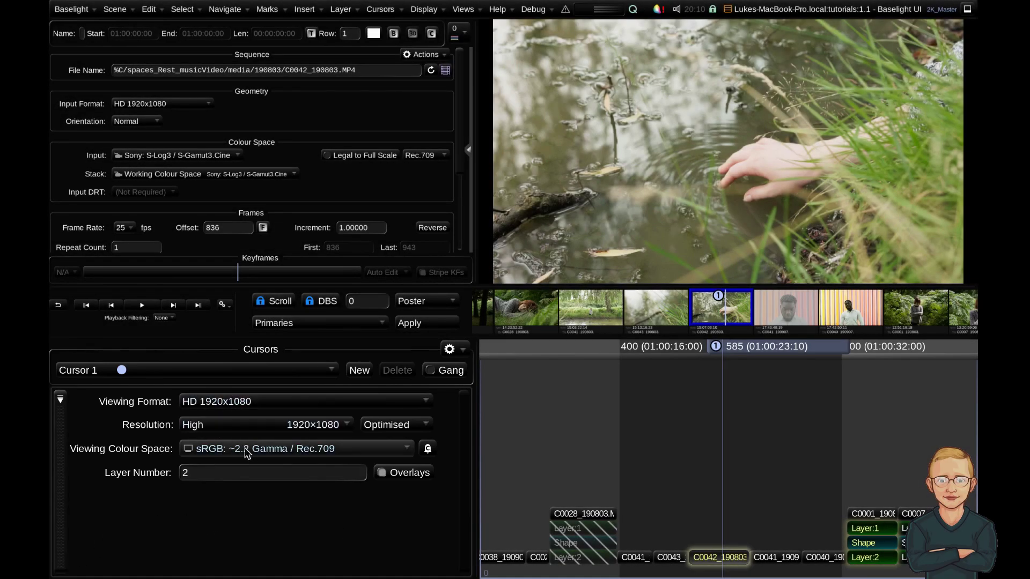
pyautogui.moveTo(245, 452)
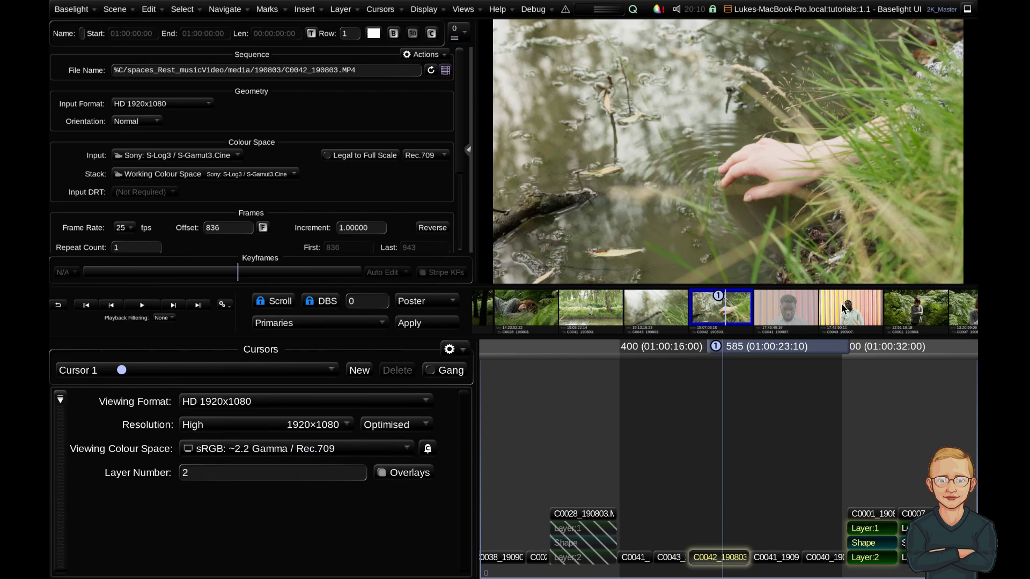
pyautogui.click(914, 309)
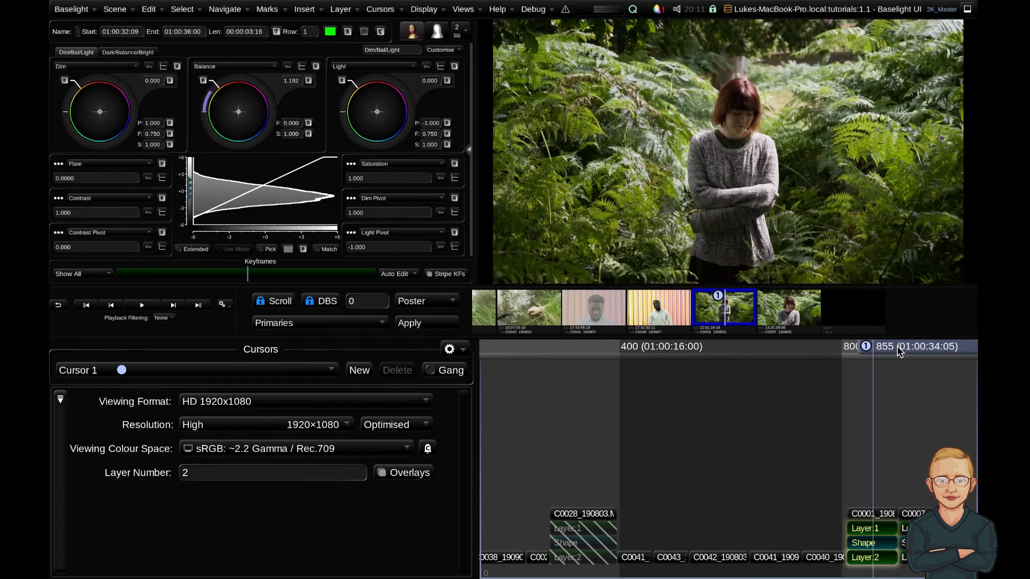
pyautogui.scroll(-2, 901, 348)
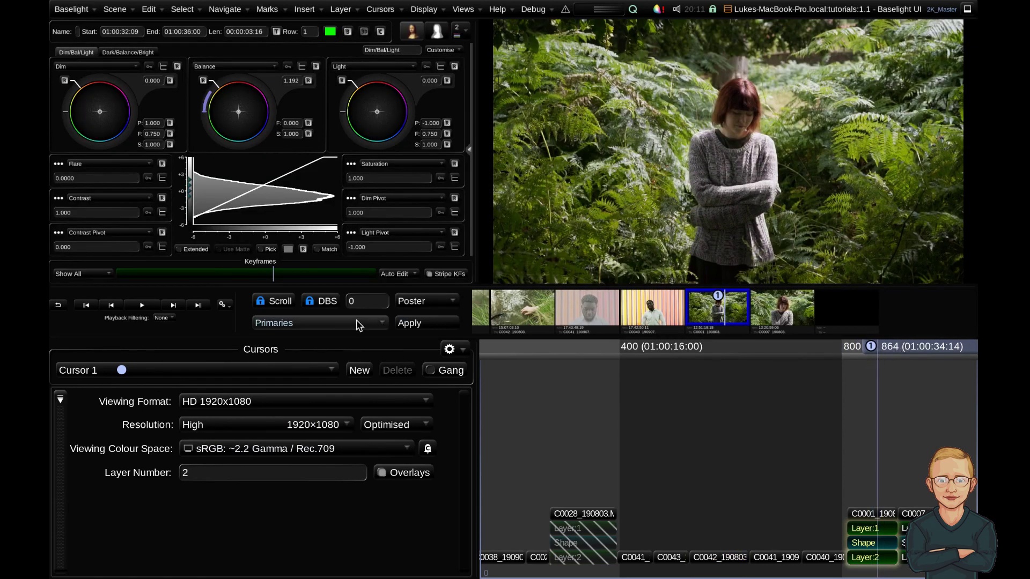
# Try the DCI 2048x858 viewing format, then revert to HD 1920x1080
pyautogui.click(187, 402)
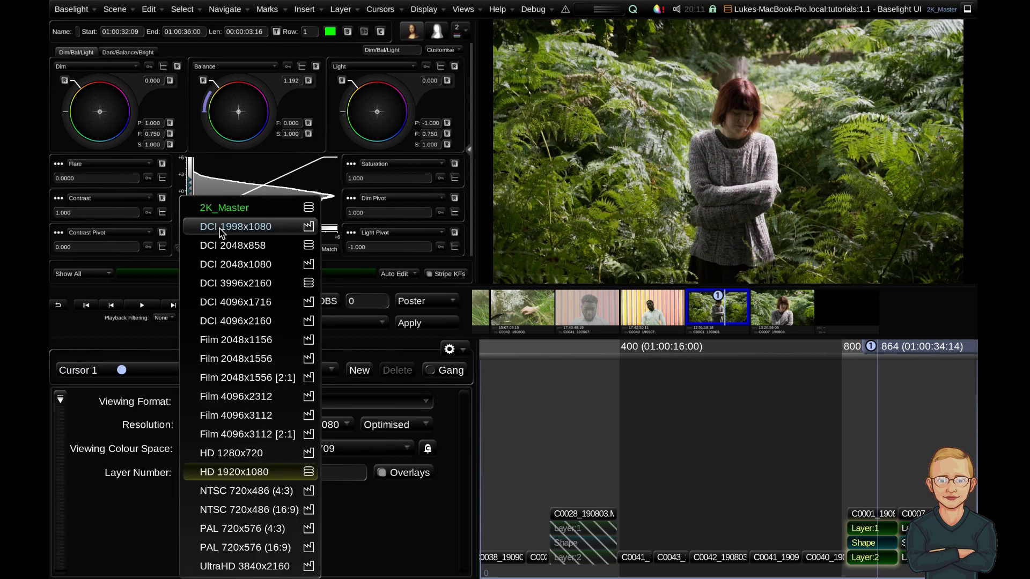
pyautogui.click(279, 254)
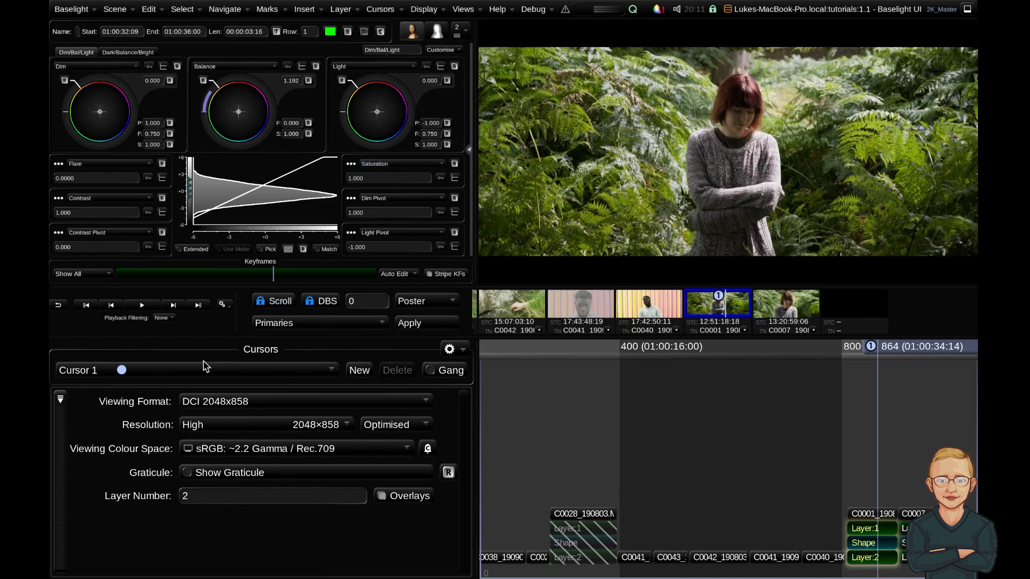
pyautogui.click(217, 403)
pyautogui.click(258, 473)
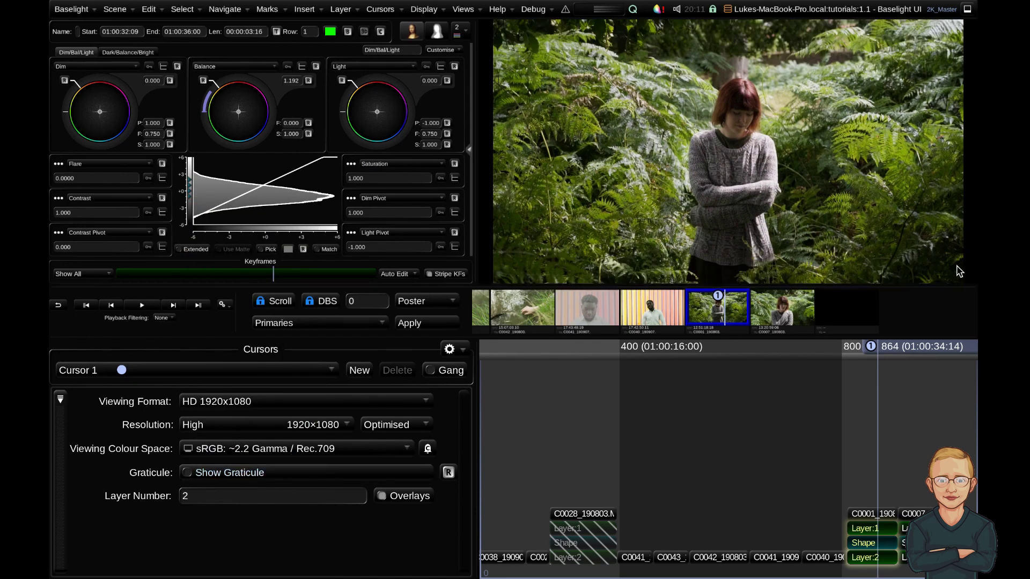
# Add a 2.39:1 mask and a Full Area guide, then move the playhead back to frame 836
pyautogui.click(61, 400)
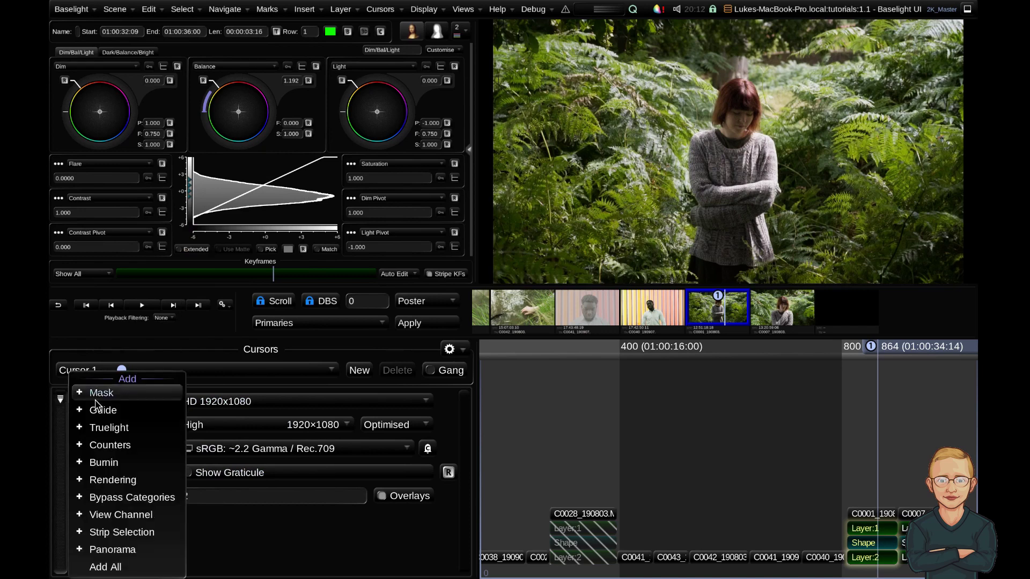
pyautogui.click(101, 402)
pyautogui.click(61, 400)
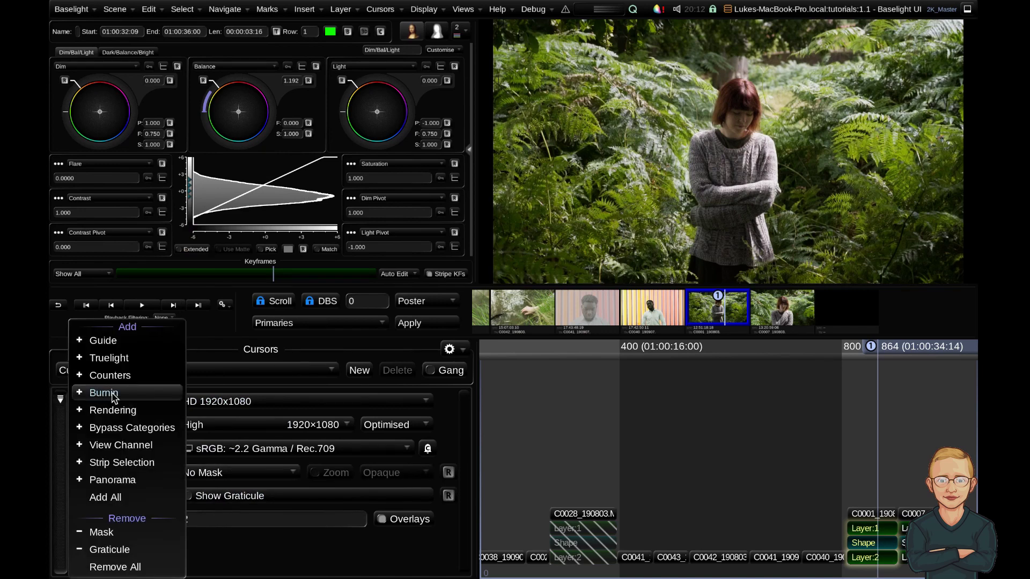
pyautogui.click(104, 340)
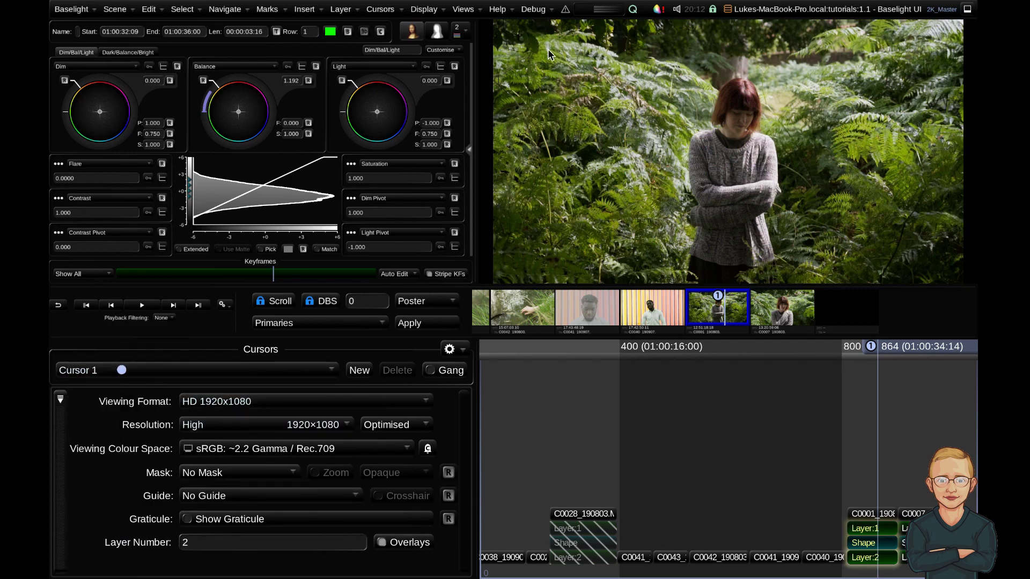
pyautogui.click(200, 475)
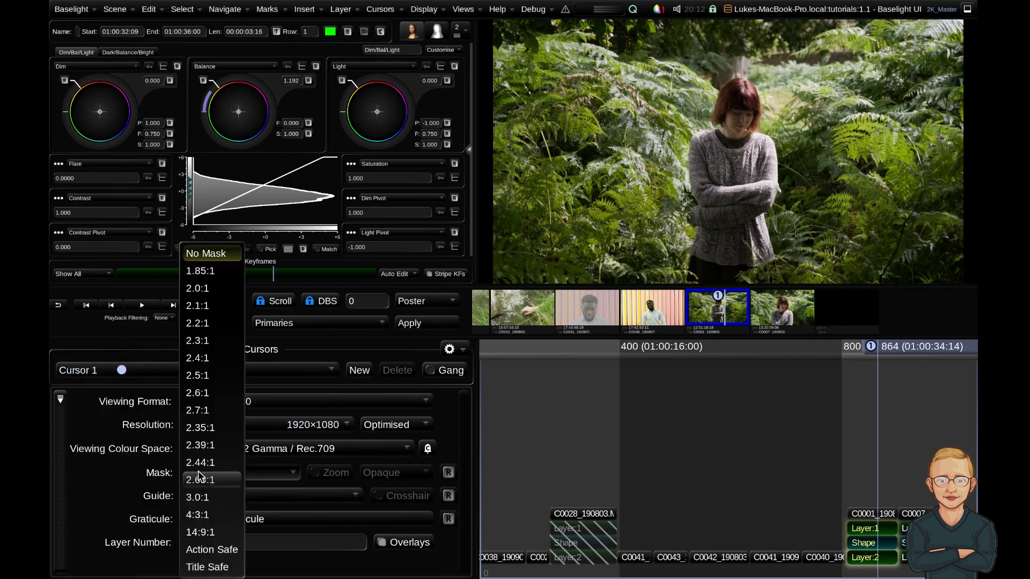
pyautogui.click(207, 451)
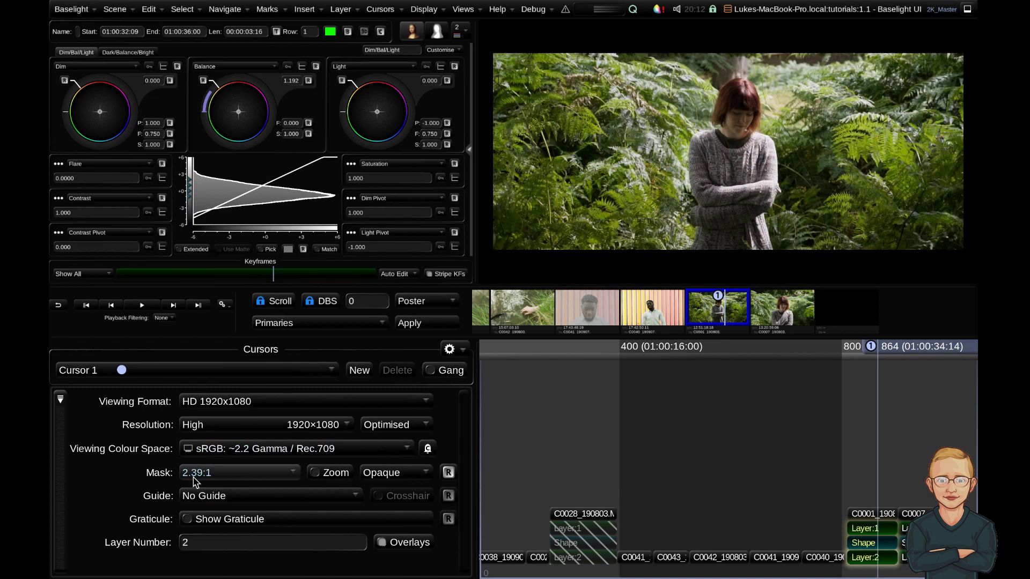
pyautogui.click(220, 495)
pyautogui.click(205, 237)
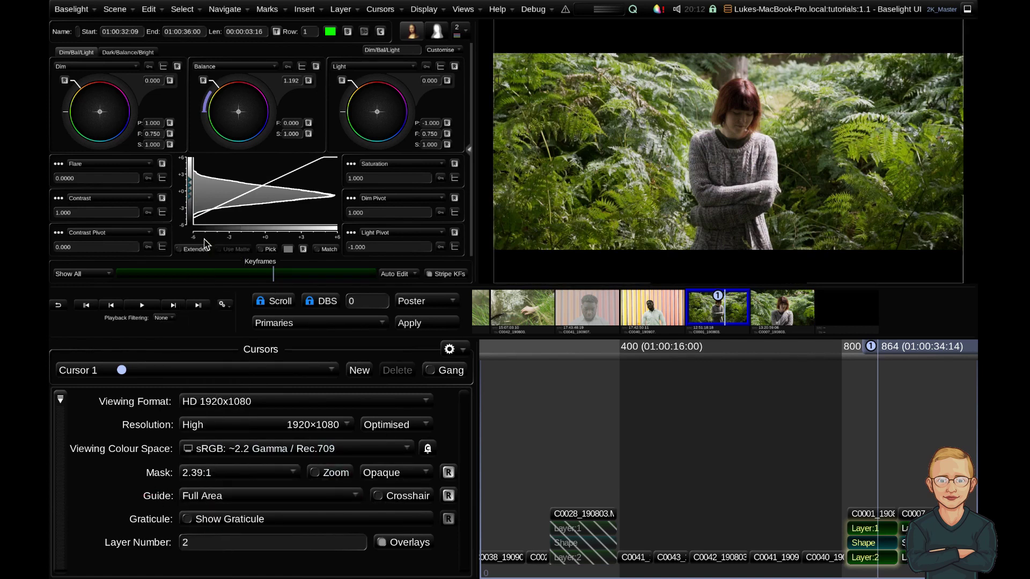
pyautogui.moveTo(725, 109)
pyautogui.mouseDown()
pyautogui.moveTo(744, 149)
pyautogui.moveTo(707, 106)
pyautogui.moveTo(741, 118)
pyautogui.moveTo(717, 110)
pyautogui.mouseUp()
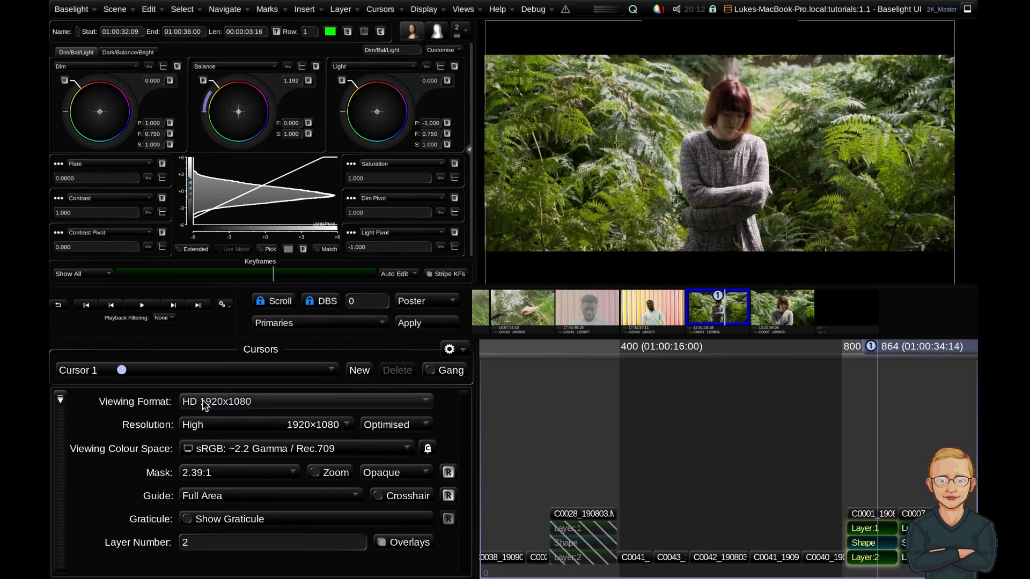
pyautogui.moveTo(898, 351)
pyautogui.mouseDown()
pyautogui.moveTo(724, 358)
pyautogui.moveTo(687, 373)
pyautogui.mouseUp()
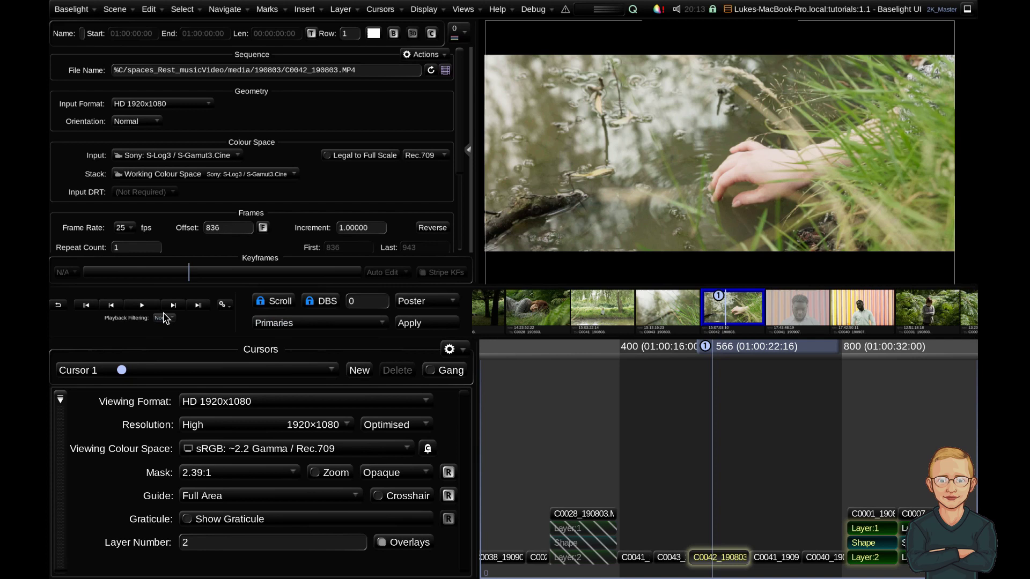
pyautogui.click(223, 305)
pyautogui.moveTo(306, 325)
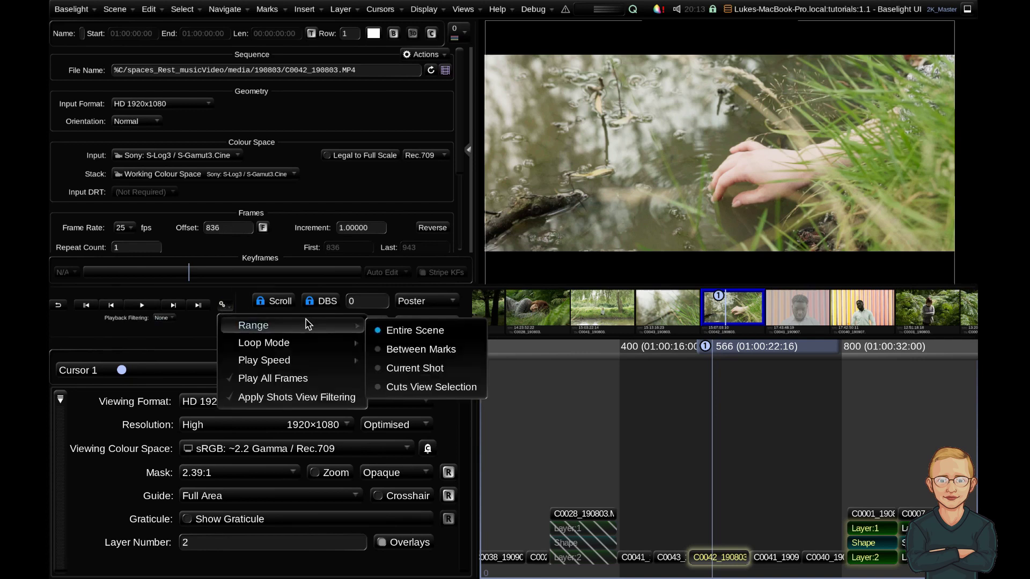
pyautogui.click(411, 369)
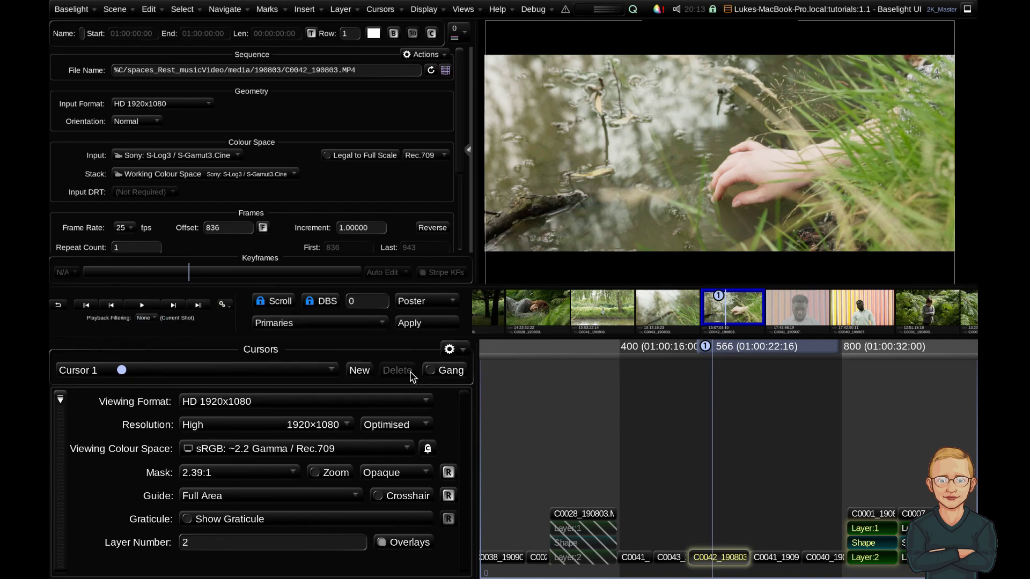
pyautogui.click(223, 305)
pyautogui.moveTo(321, 360)
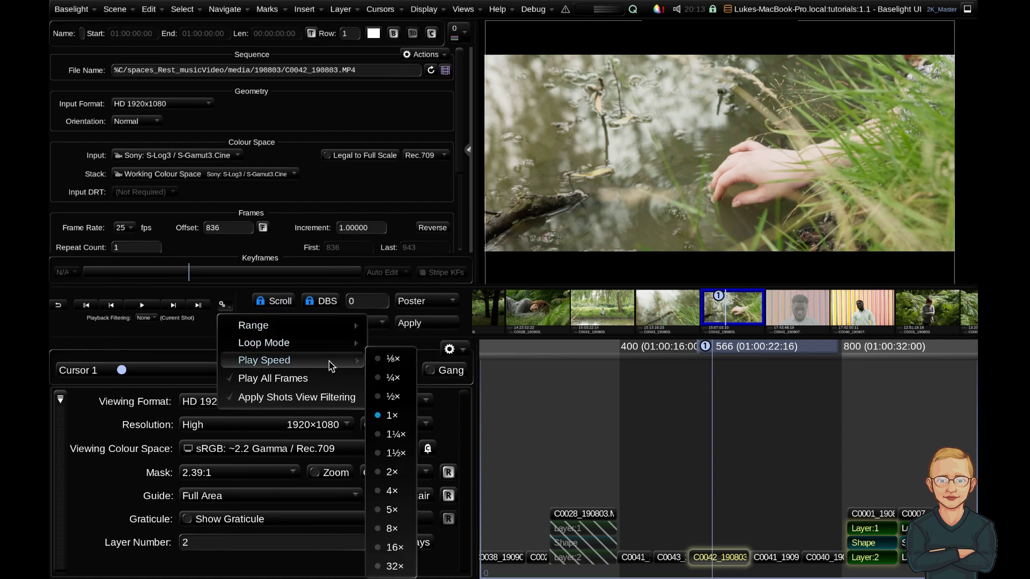
pyautogui.click(393, 453)
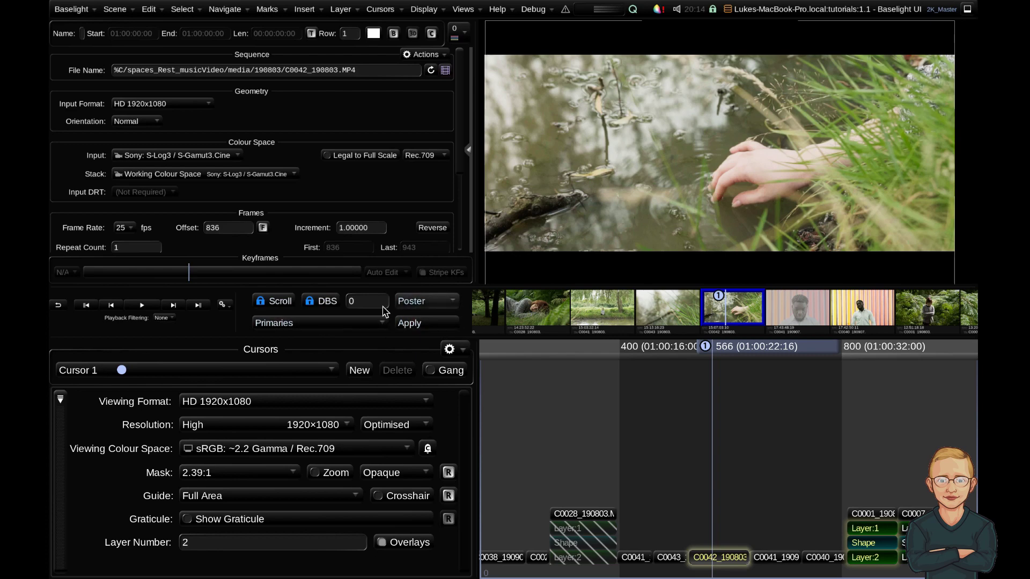
# Enlarge the upper panels to reveal the shot's layer list and check its audio settings
pyautogui.moveTo(317, 287); pyautogui.dragTo(318, 349)
pyautogui.moveTo(472, 265); pyautogui.dragTo(588, 250)
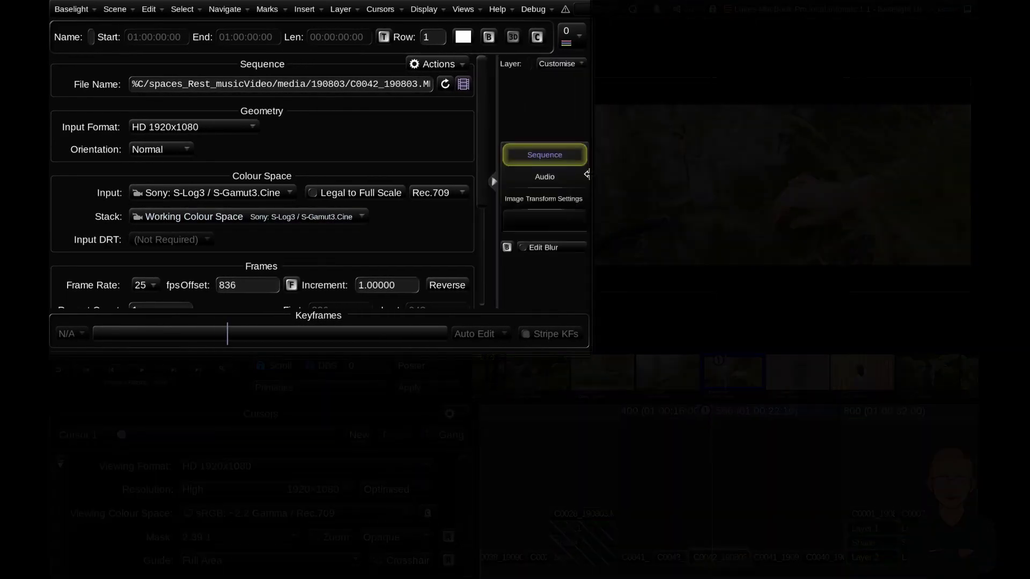
pyautogui.moveTo(587, 174); pyautogui.dragTo(588, 174)
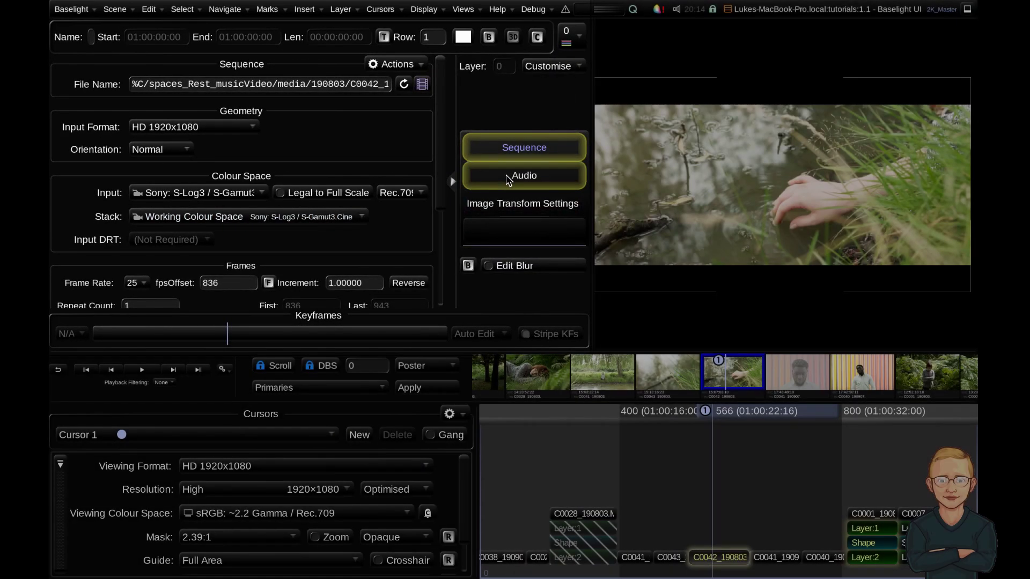
pyautogui.click(508, 179)
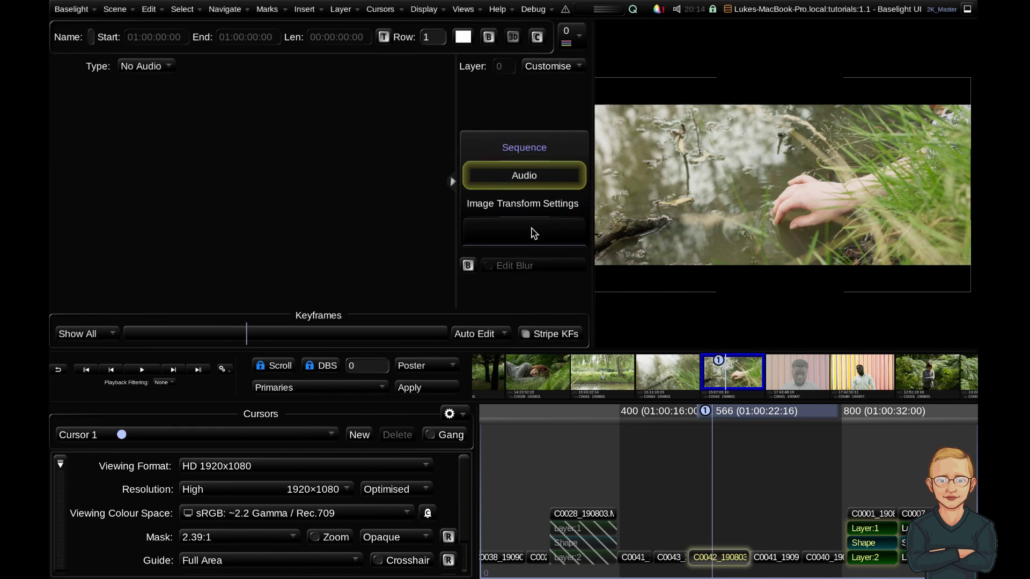
pyautogui.rightClick(535, 233)
pyautogui.moveTo(547, 242)
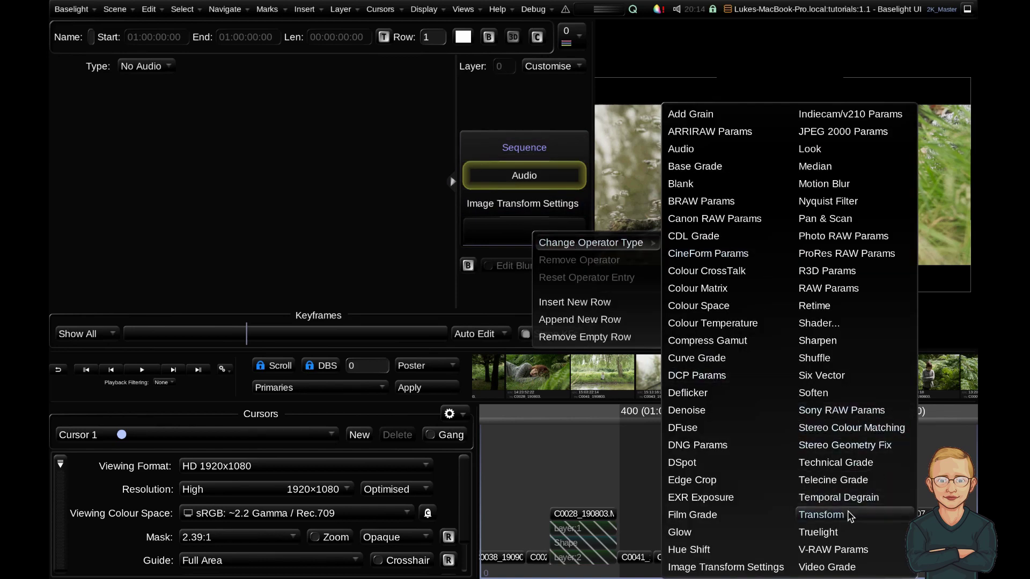
pyautogui.click(536, 161)
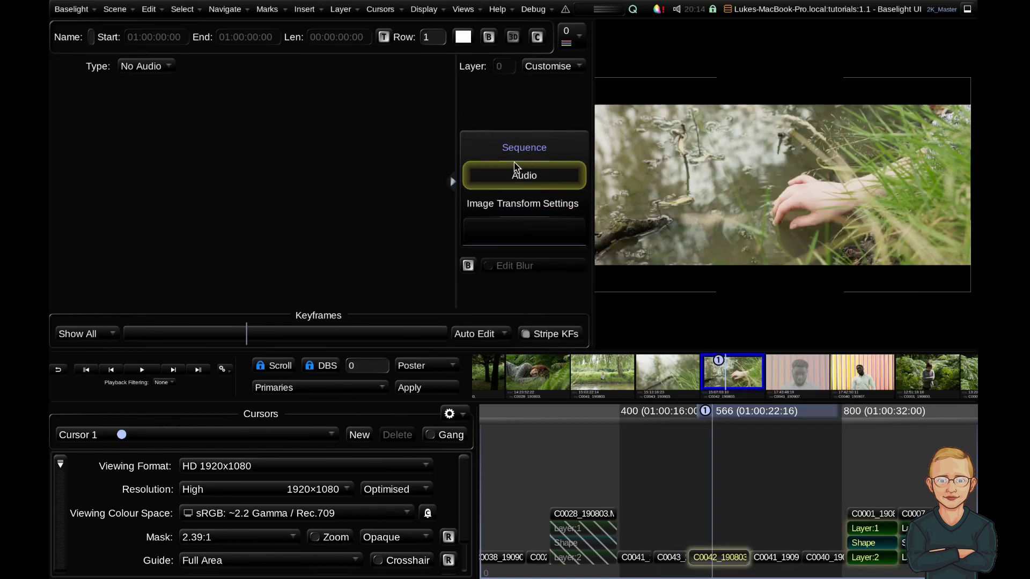
# Open the shot's Sequence settings with the layer list collapsed
pyautogui.click(453, 182)
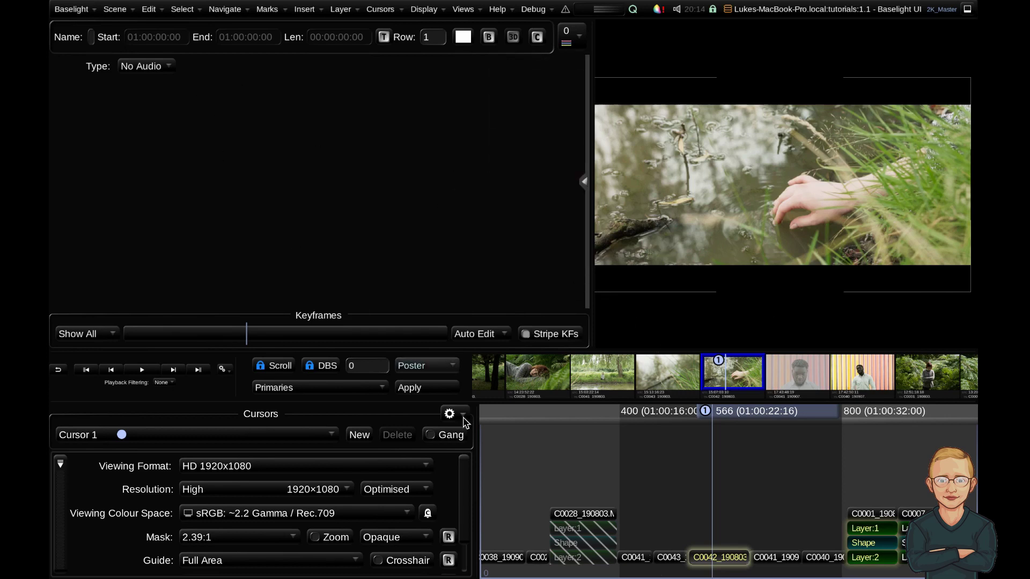
pyautogui.click(584, 184)
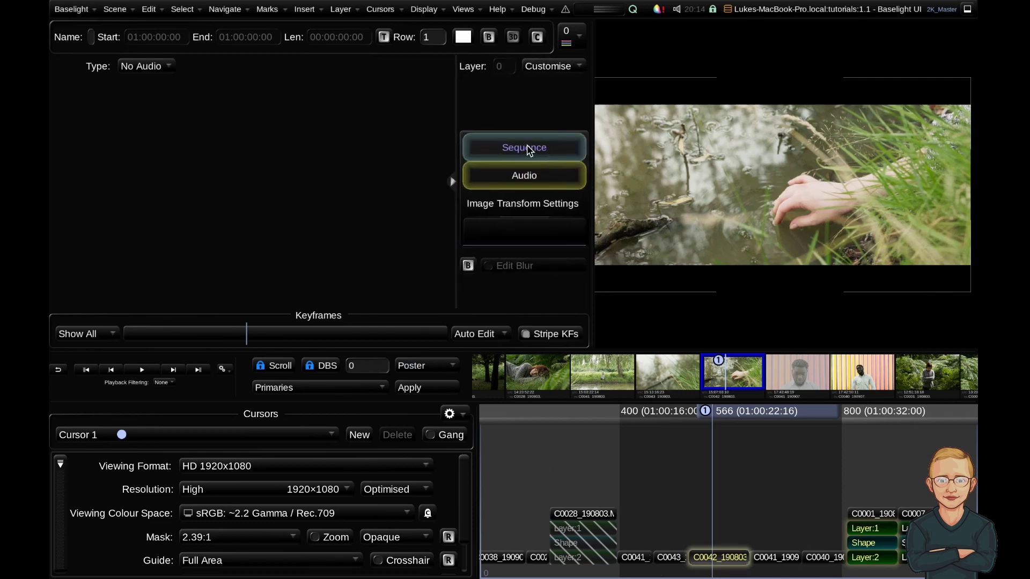
pyautogui.click(527, 146)
pyautogui.click(453, 182)
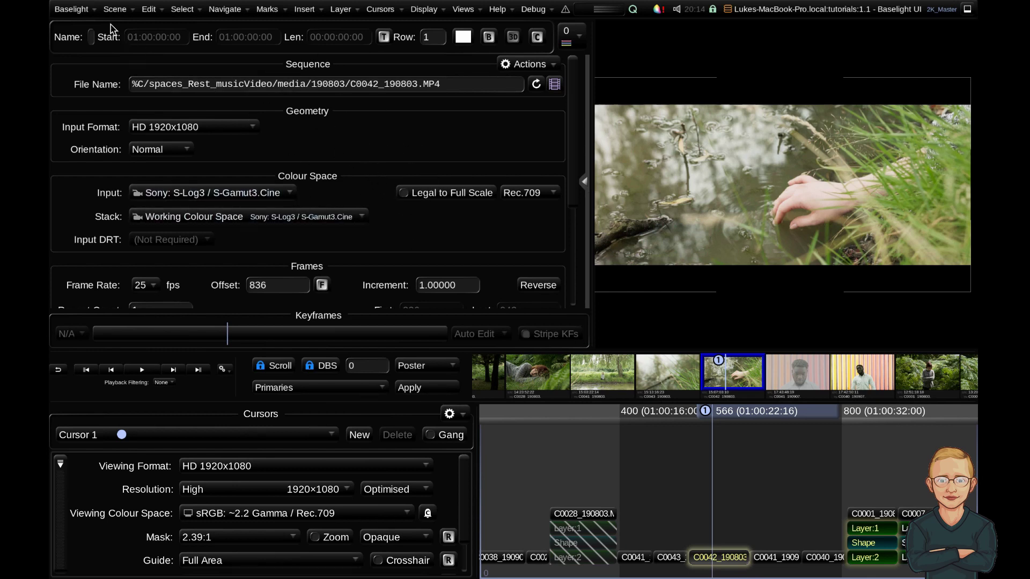
# Widen the settings panel, tag the shot cyan, and show start, end and length in frames
pyautogui.moveTo(592, 255); pyautogui.dragTo(709, 253)
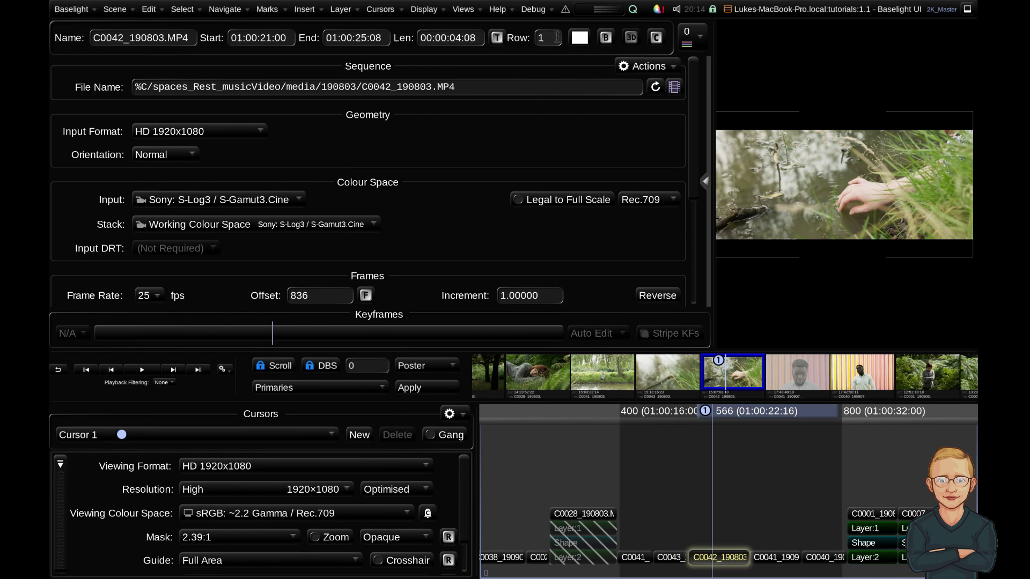
pyautogui.click(580, 39)
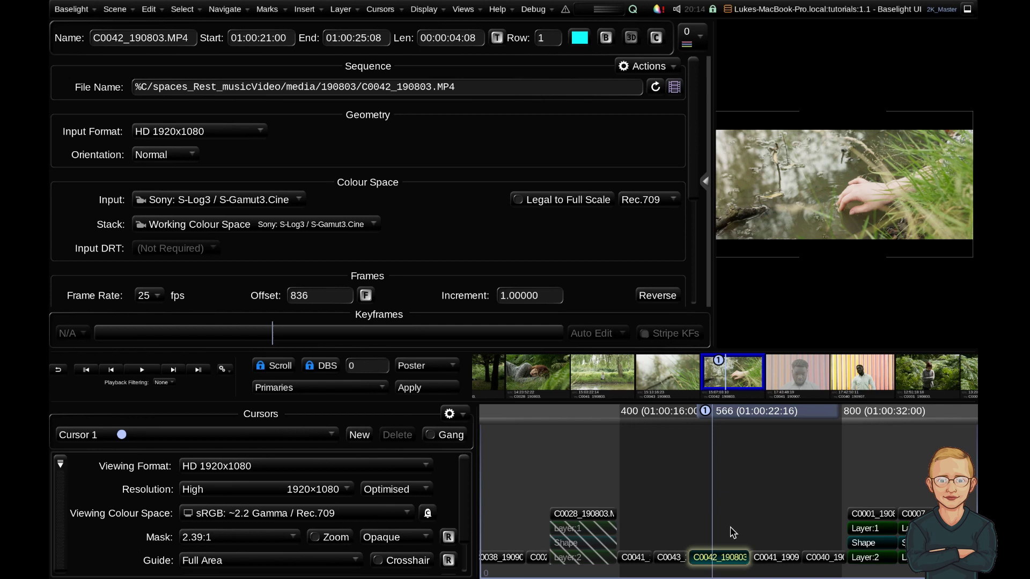
pyautogui.click(716, 181)
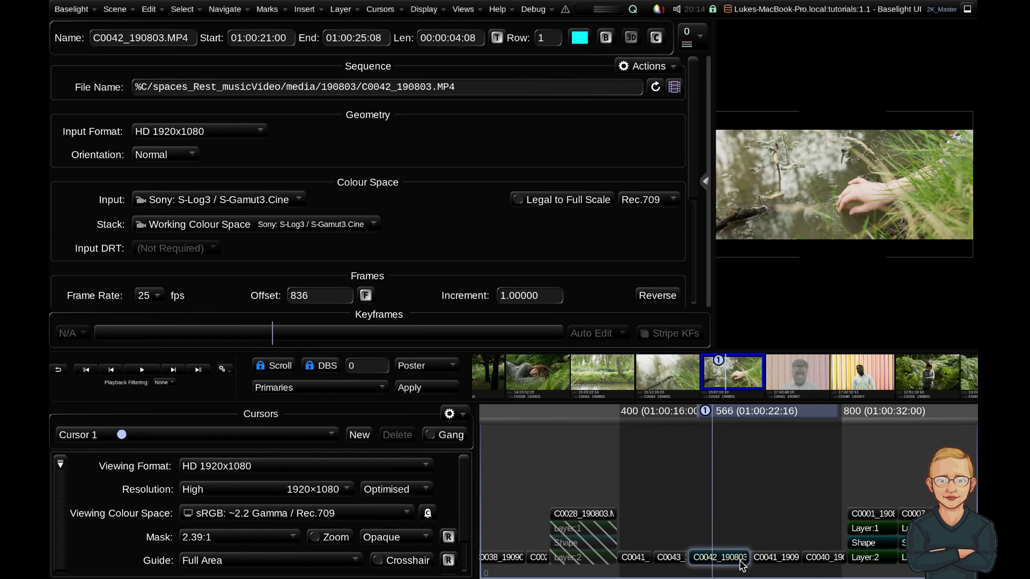
pyautogui.click(497, 38)
pyautogui.click(496, 40)
pyautogui.click(498, 38)
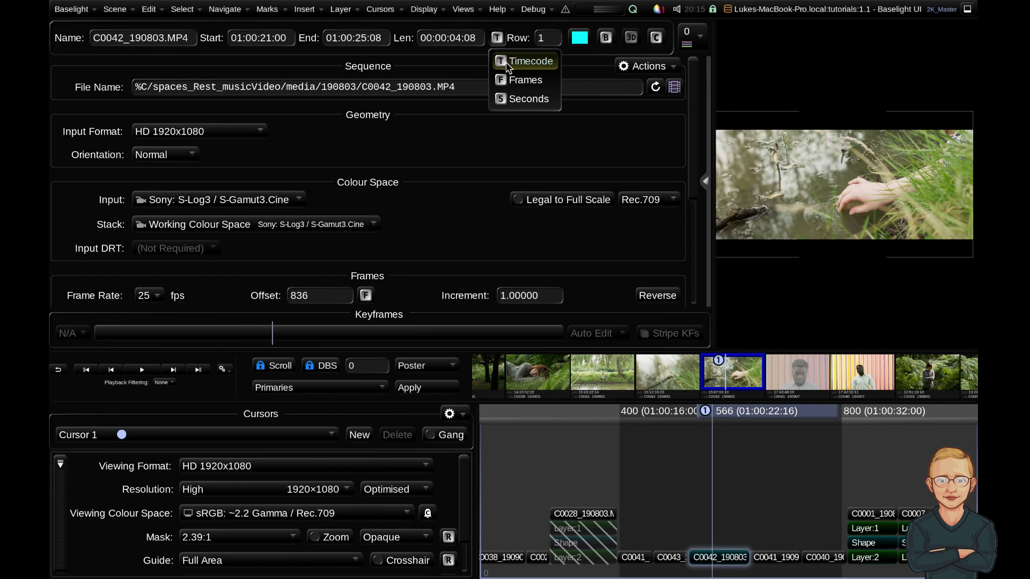
pyautogui.click(519, 80)
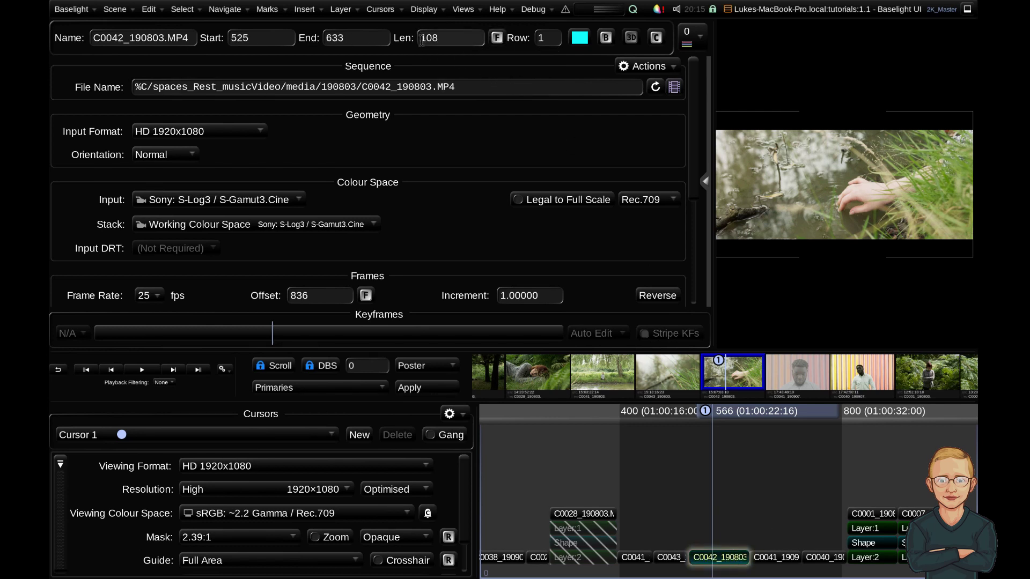
# Return the shot's tag colour to white and select the file name path
pyautogui.click(579, 37)
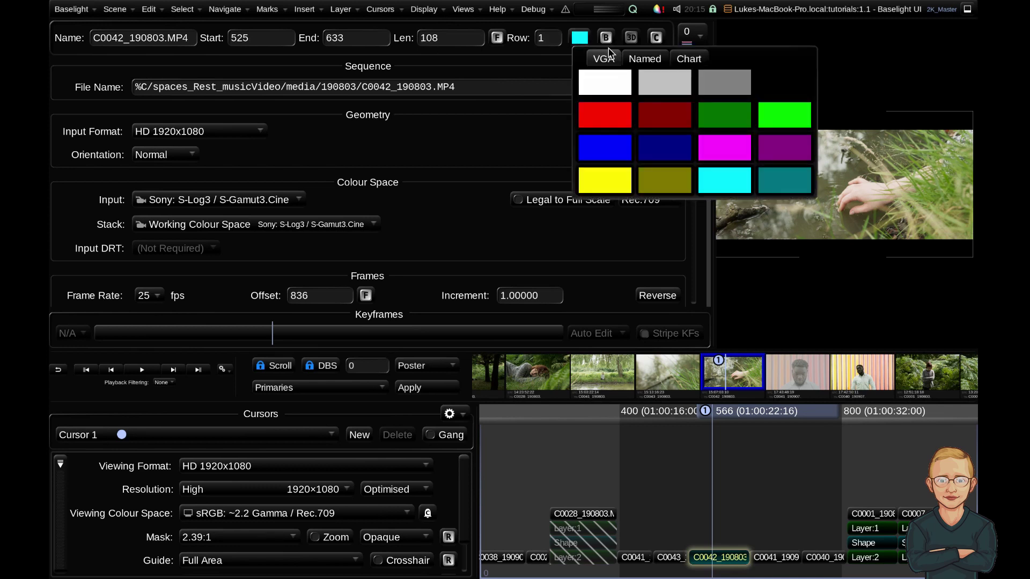
pyautogui.click(577, 81)
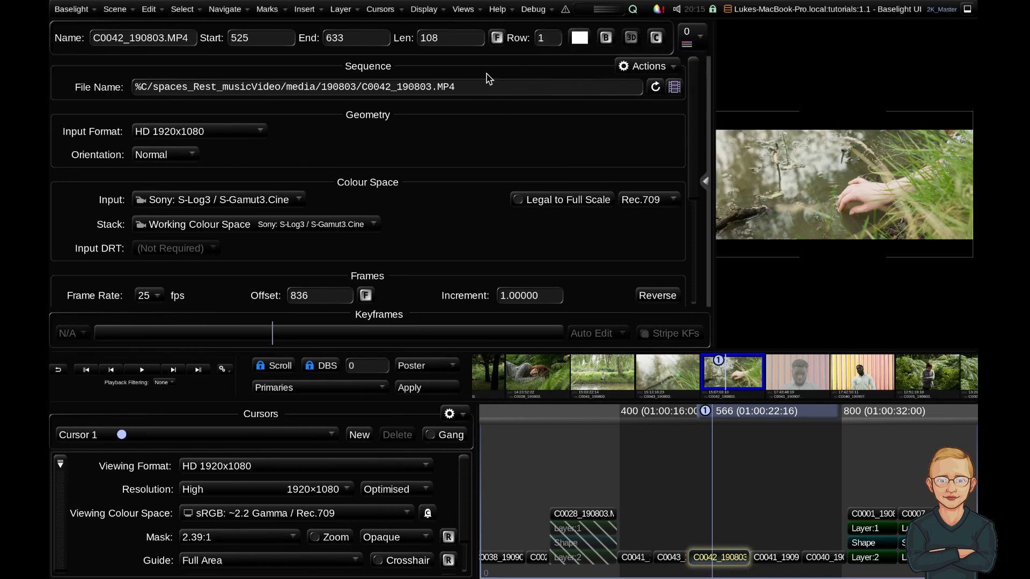
pyautogui.moveTo(482, 86); pyautogui.dragTo(109, 90)
pyautogui.click(244, 87)
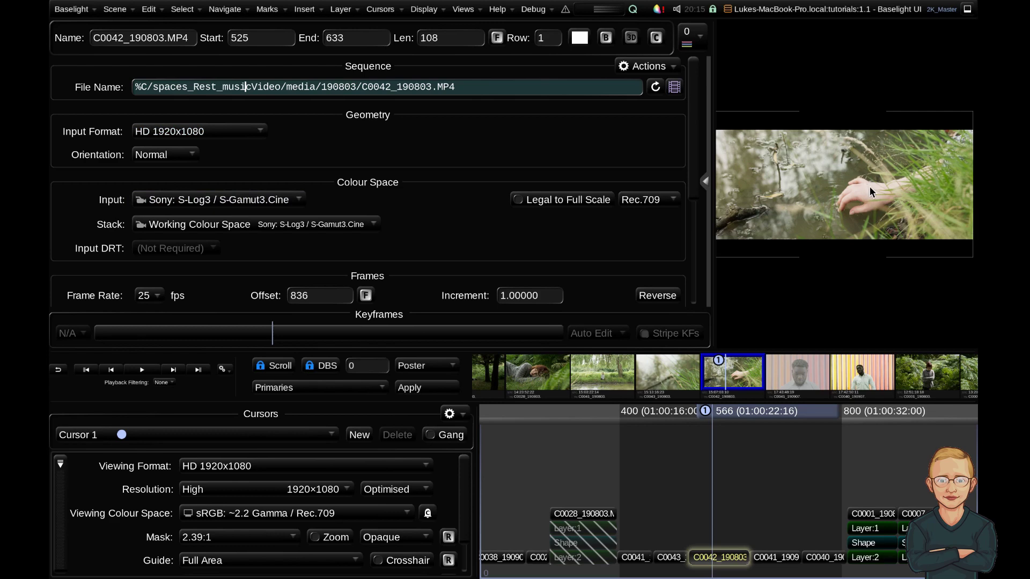
# Set the input to FilmLight: Printing Density Log / ~ADX and narrow the settings panel to enlarge the viewer
pyautogui.click(181, 199)
pyautogui.click(183, 196)
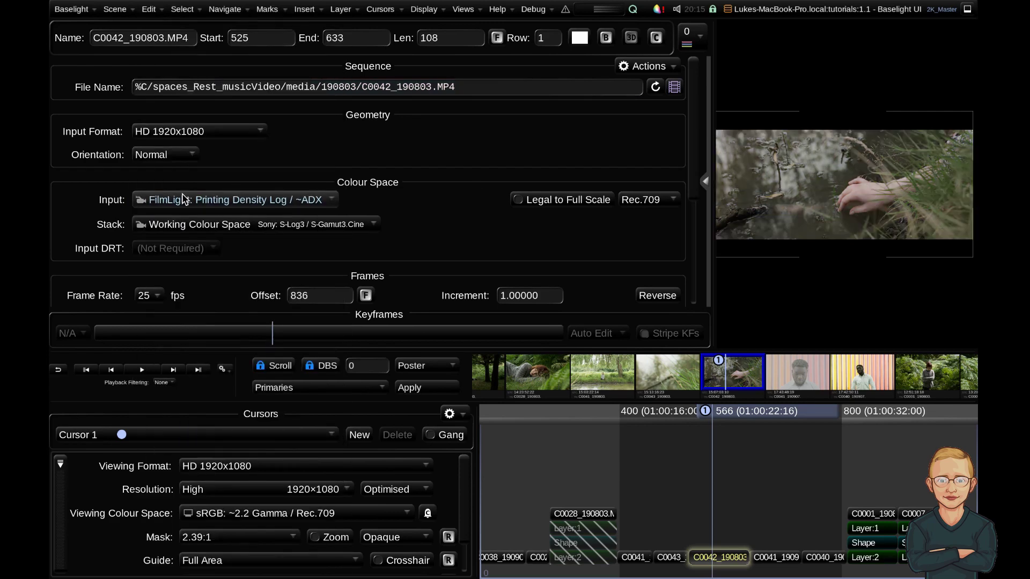
pyautogui.click(183, 198)
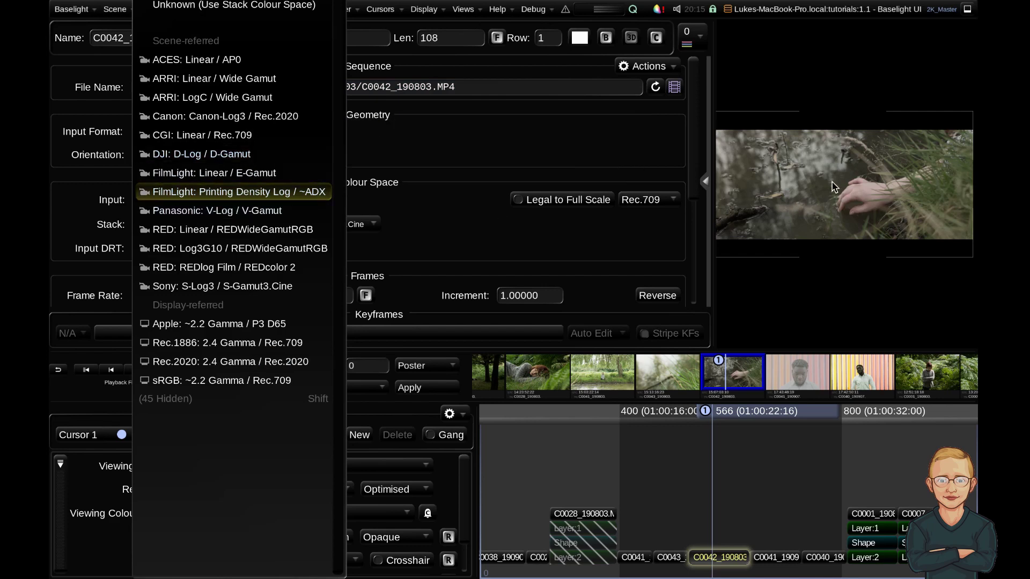
pyautogui.click(499, 161)
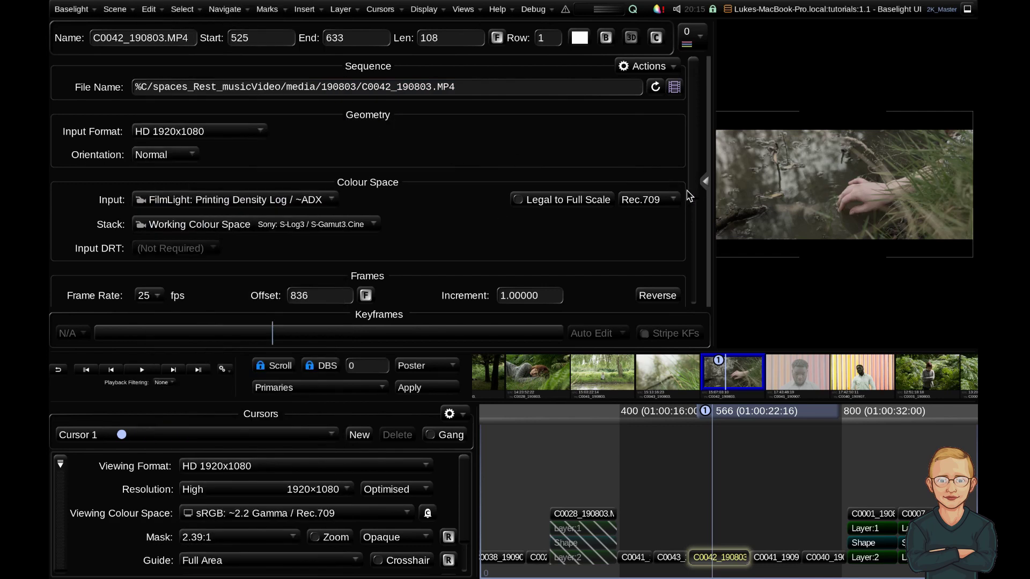
pyautogui.moveTo(711, 211); pyautogui.dragTo(499, 214)
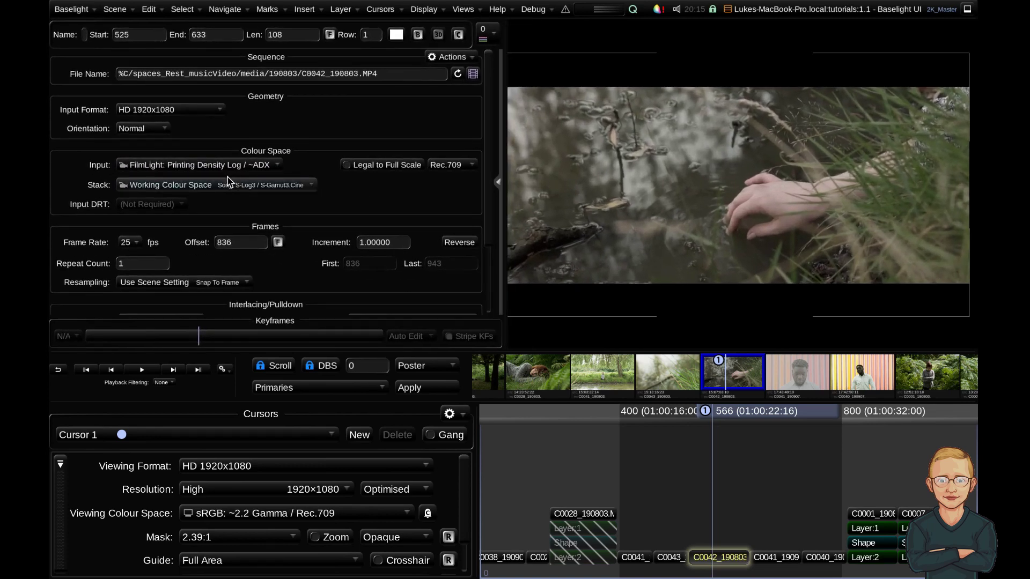
# Try ACES: Linear / AP0 as input, then restore Sony: S-Log3 / S-Gamut3.Cine
pyautogui.click(214, 164)
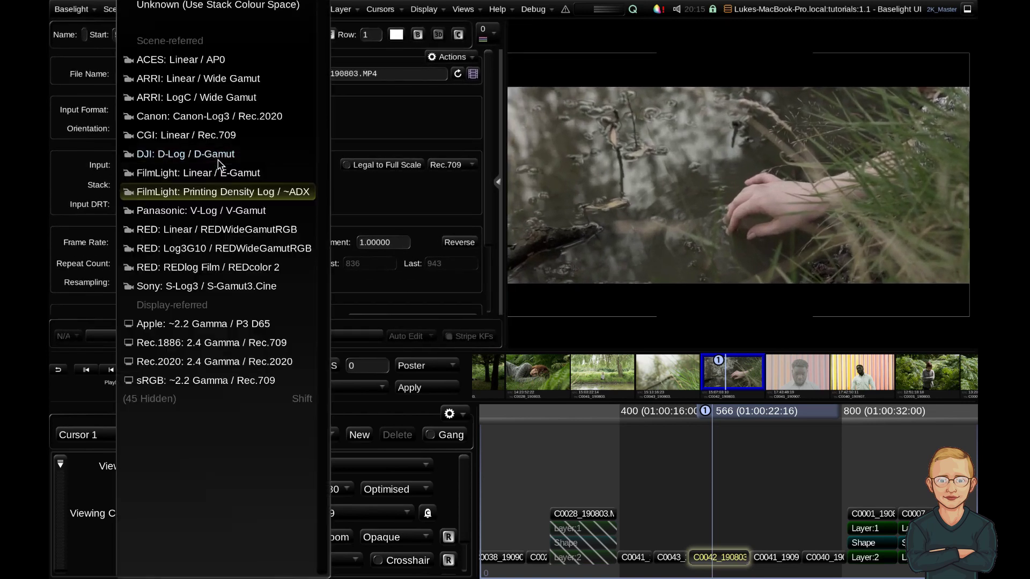
pyautogui.click(199, 62)
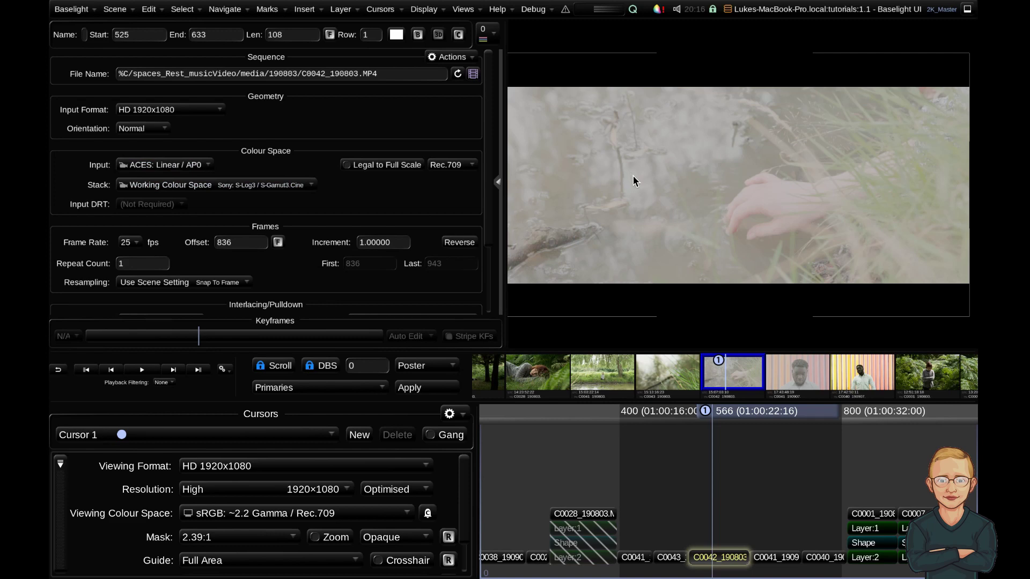
pyautogui.click(161, 165)
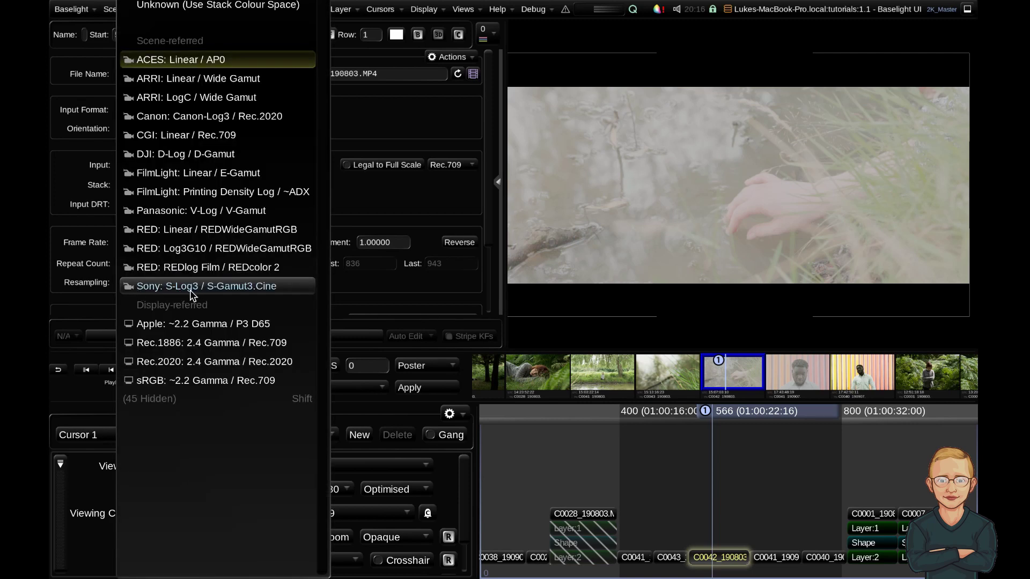
pyautogui.click(168, 289)
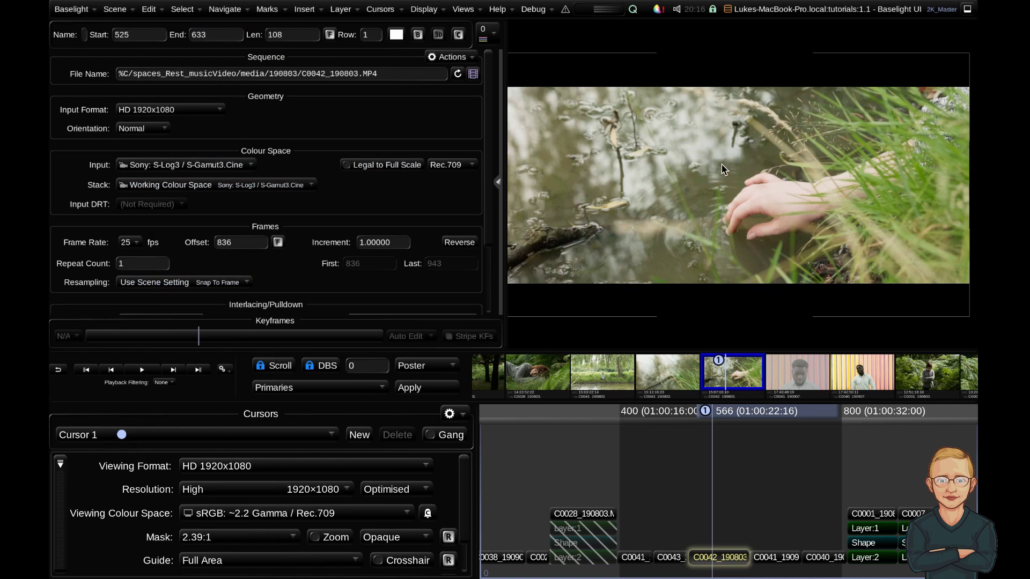
pyautogui.moveTo(196, 169)
pyautogui.doubleClick(381, 243)
pyautogui.write('2')
pyautogui.press('Return')
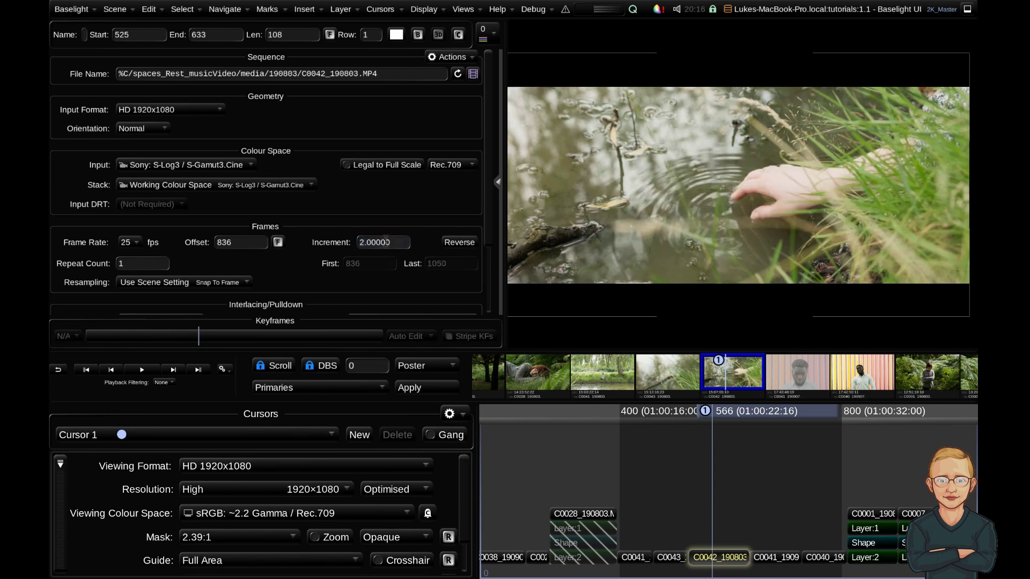
pyautogui.click(386, 241)
pyautogui.tripleClick(385, 242)
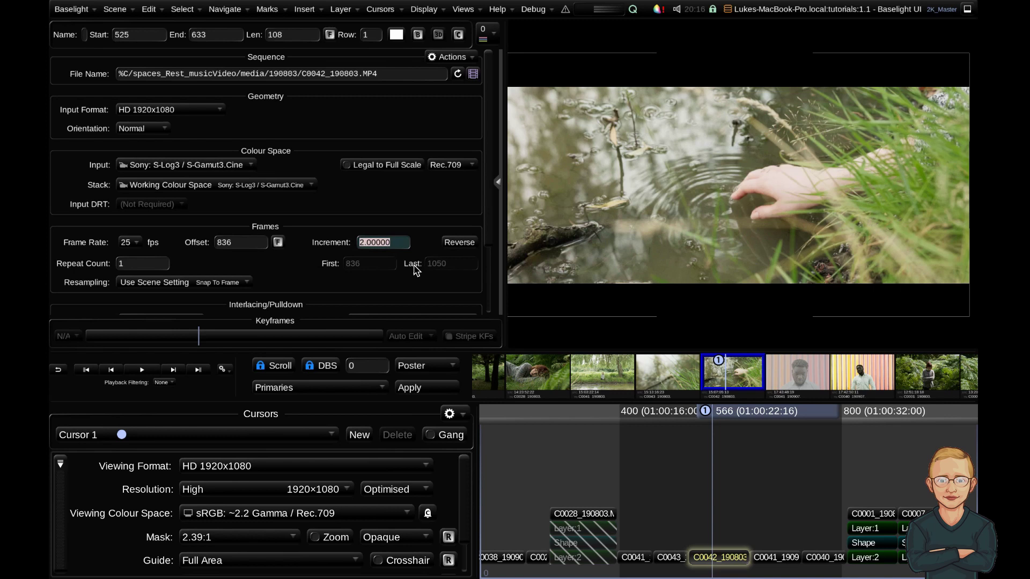
pyautogui.write('0.5')
pyautogui.press('Return')
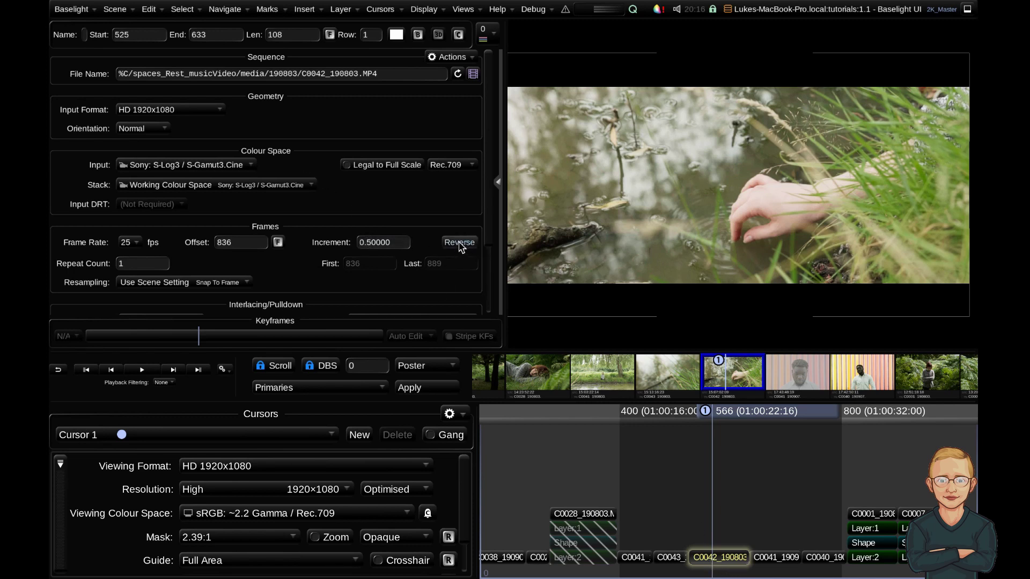
pyautogui.doubleClick(379, 242)
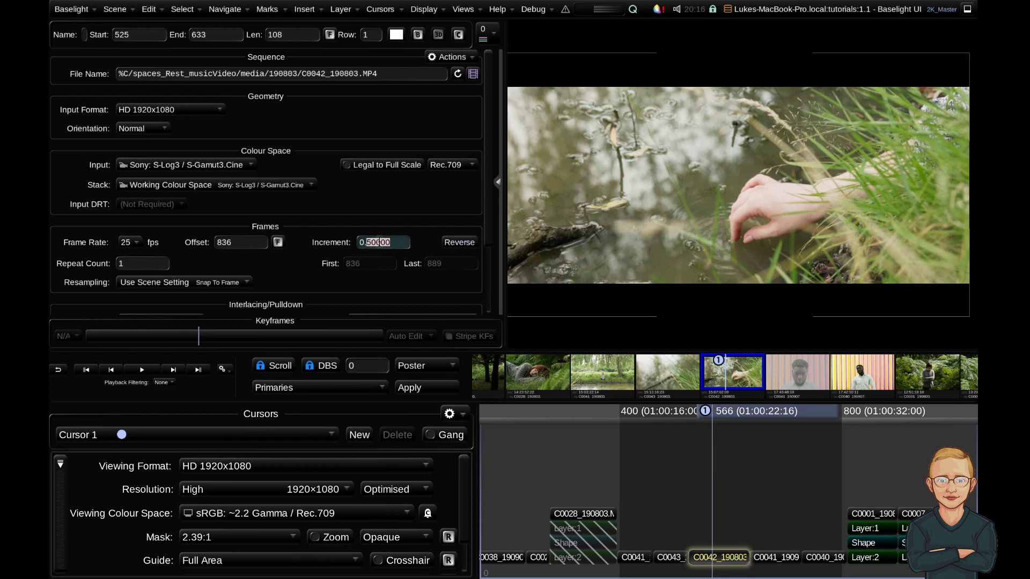
pyautogui.write('1')
pyautogui.press('Return')
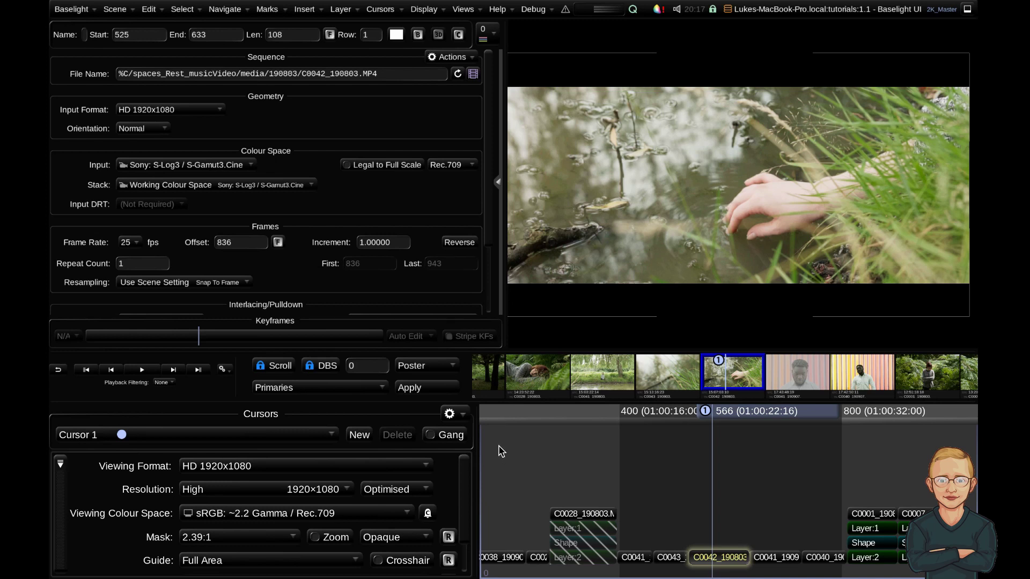
pyautogui.rightClick(508, 463)
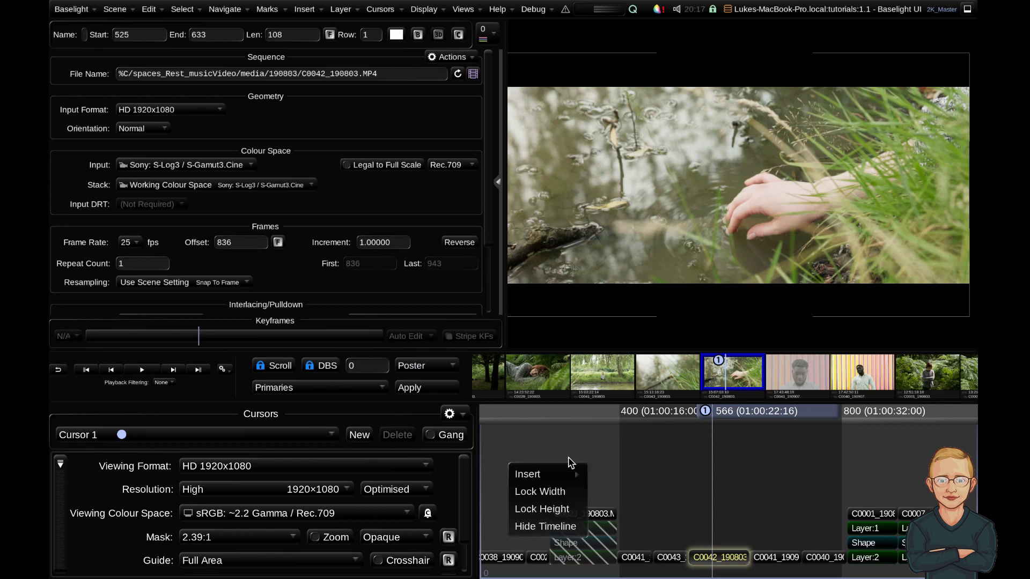
pyautogui.moveTo(574, 478)
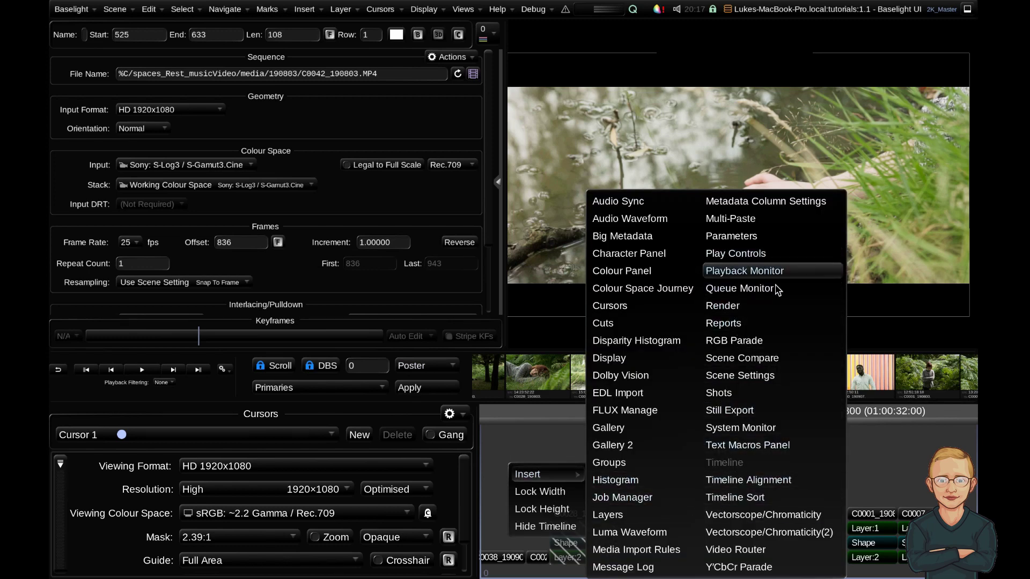
pyautogui.click(753, 342)
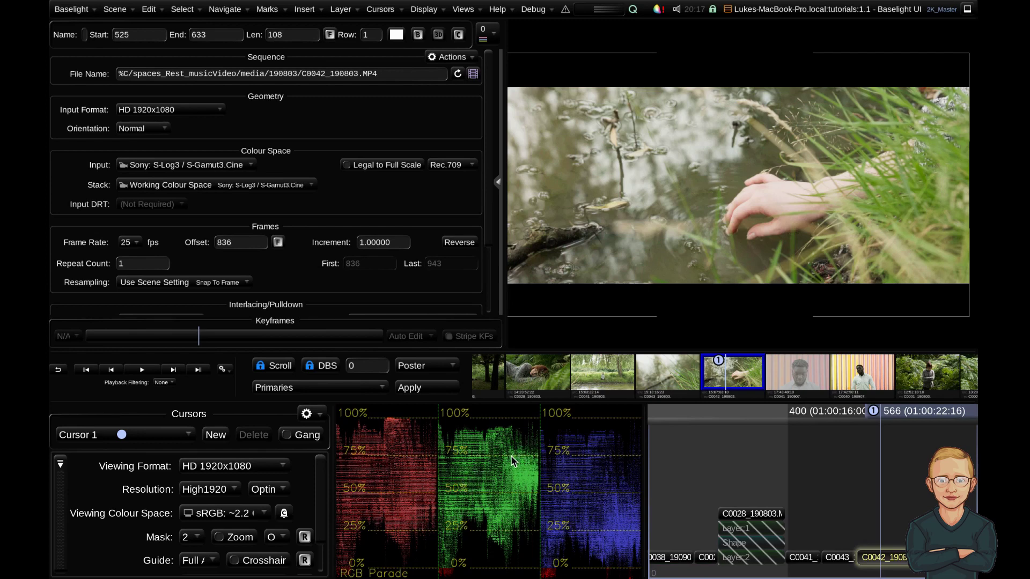
pyautogui.rightClick(471, 464)
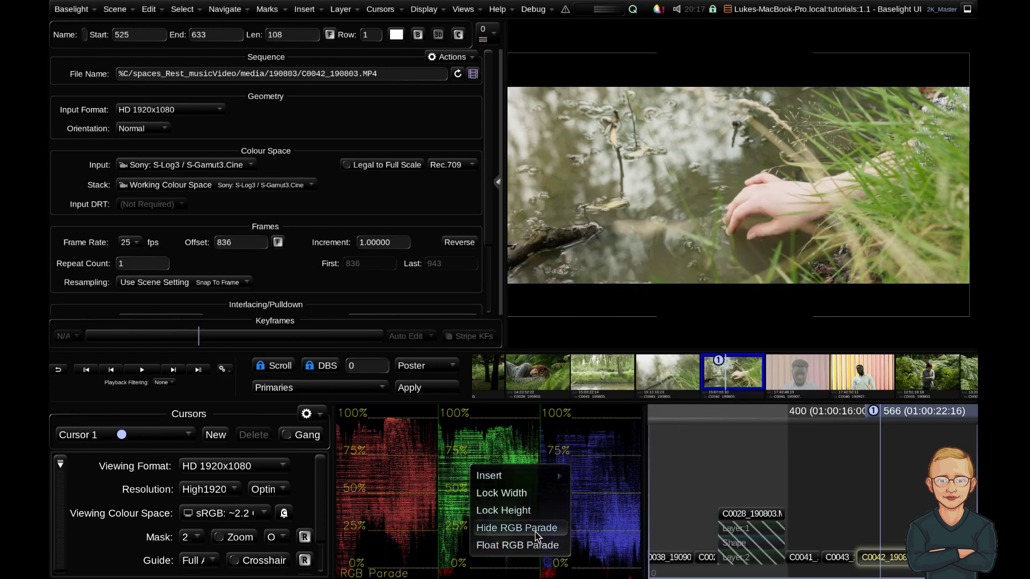
pyautogui.click(510, 528)
pyautogui.rightClick(506, 492)
pyautogui.moveTo(537, 493)
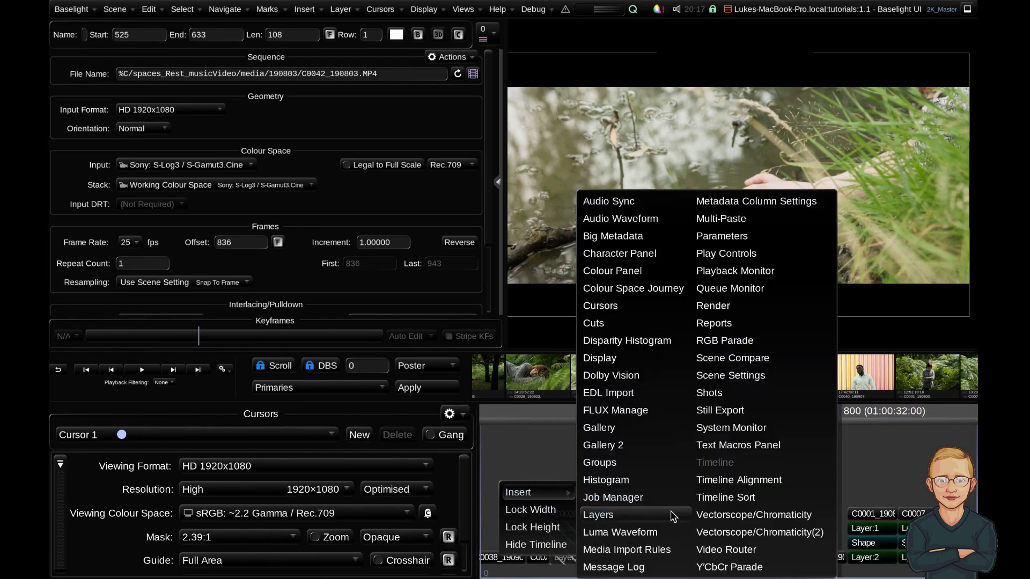
pyautogui.click(724, 341)
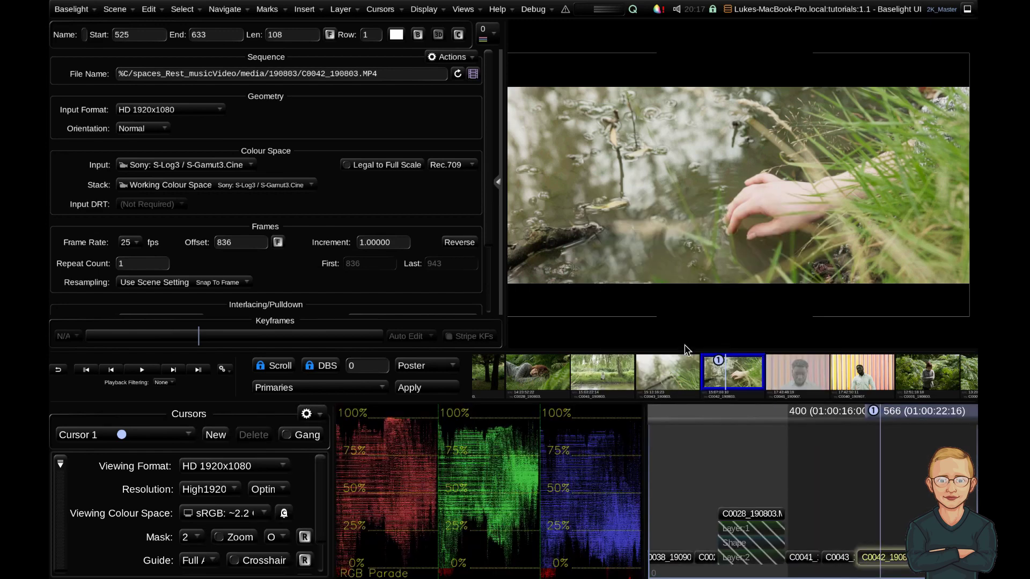
pyautogui.rightClick(470, 495)
pyautogui.click(534, 567)
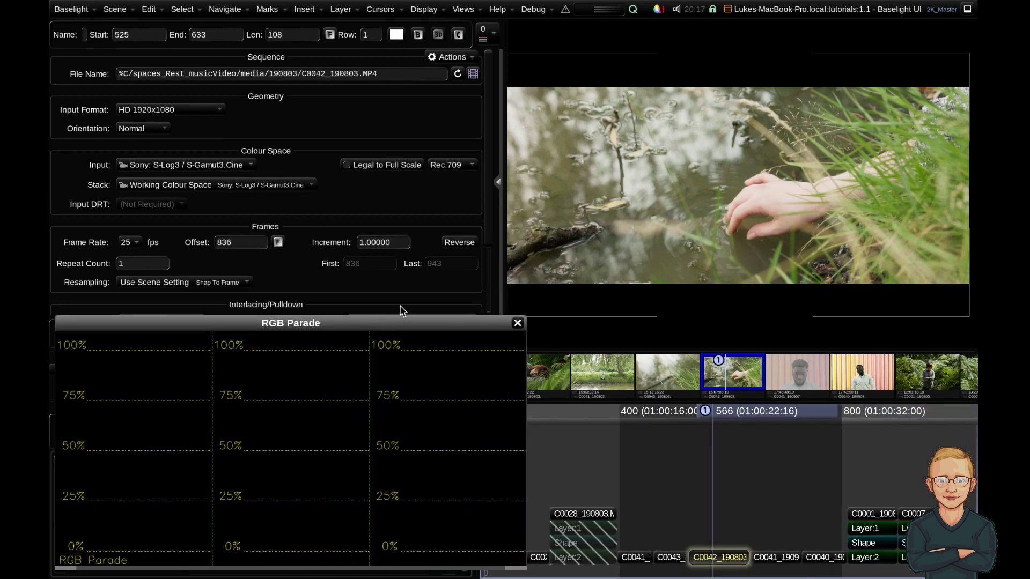
pyautogui.moveTo(301, 321)
pyautogui.mouseDown()
pyautogui.moveTo(508, 151)
pyautogui.moveTo(569, 122)
pyautogui.moveTo(297, 152)
pyautogui.moveTo(309, 31)
pyautogui.moveTo(353, 334)
pyautogui.moveTo(328, 330)
pyautogui.moveTo(812, 336)
pyautogui.moveTo(464, 314)
pyautogui.moveTo(309, 323)
pyautogui.mouseUp()
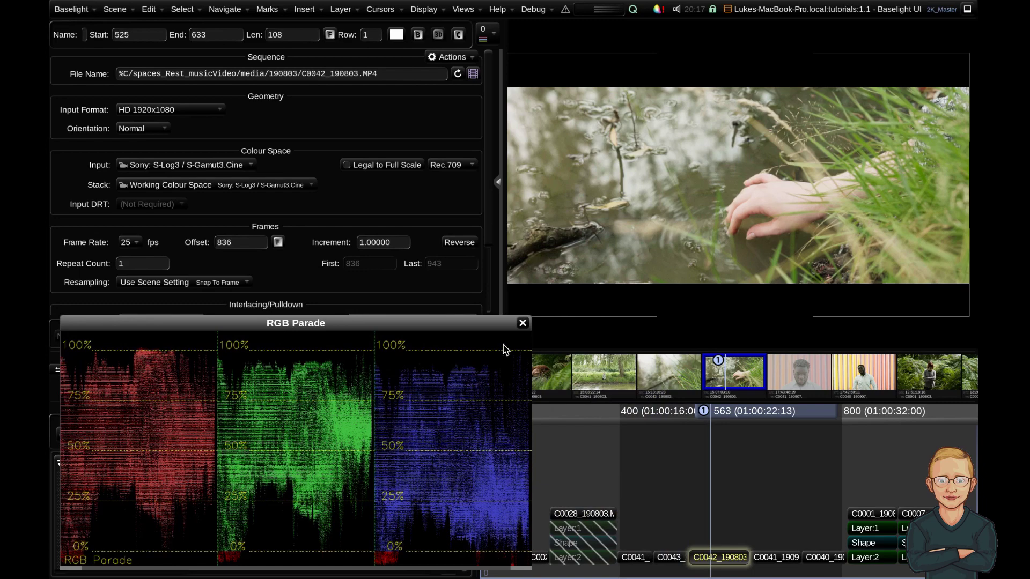
pyautogui.click(522, 323)
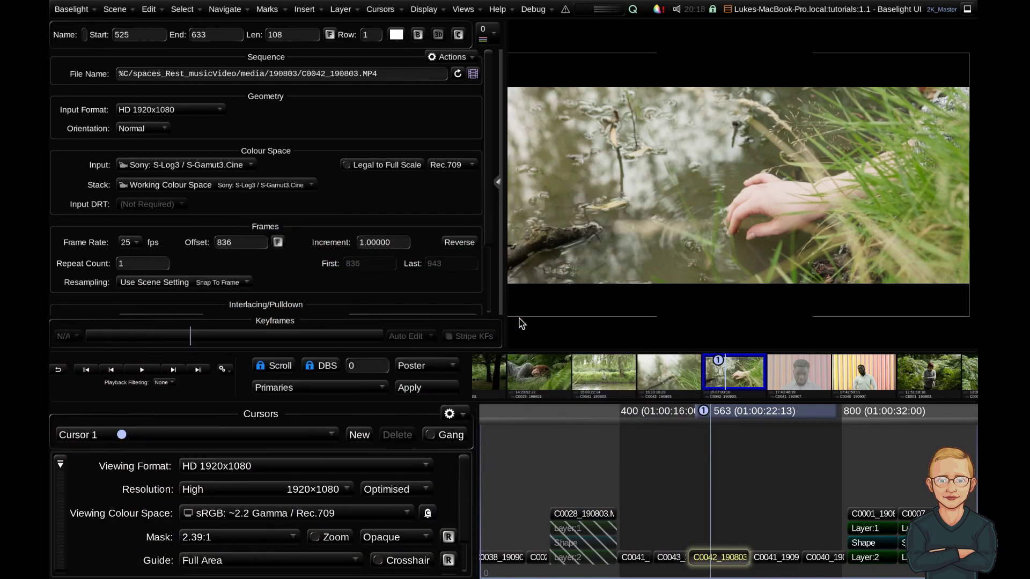